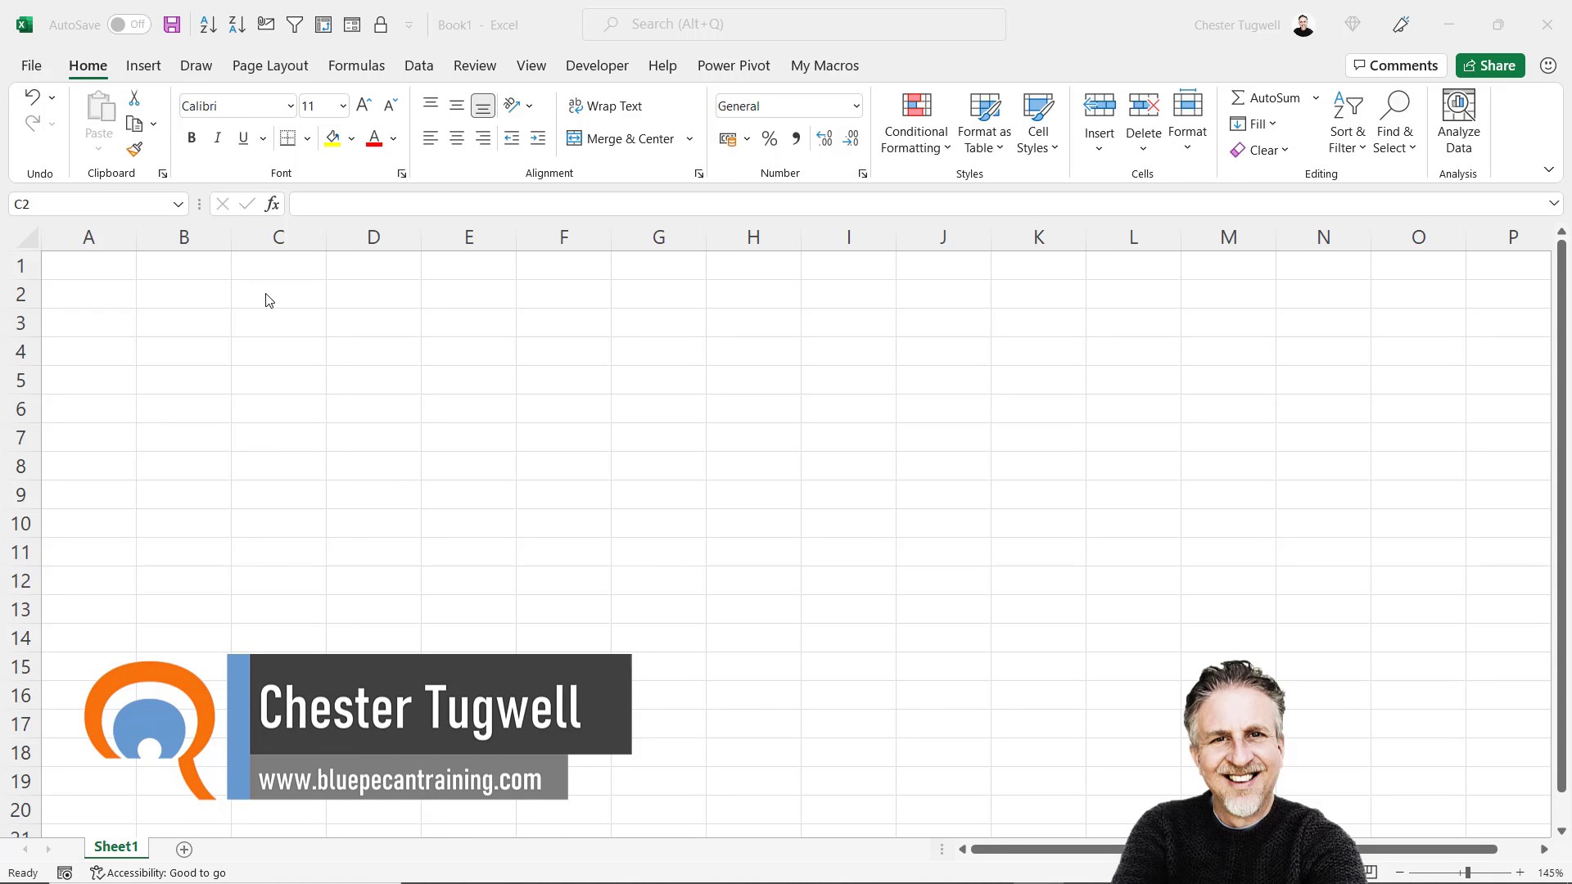
Step: Enter the value 1 in cell C2 and leave C2 selected
key(alt+Tab)
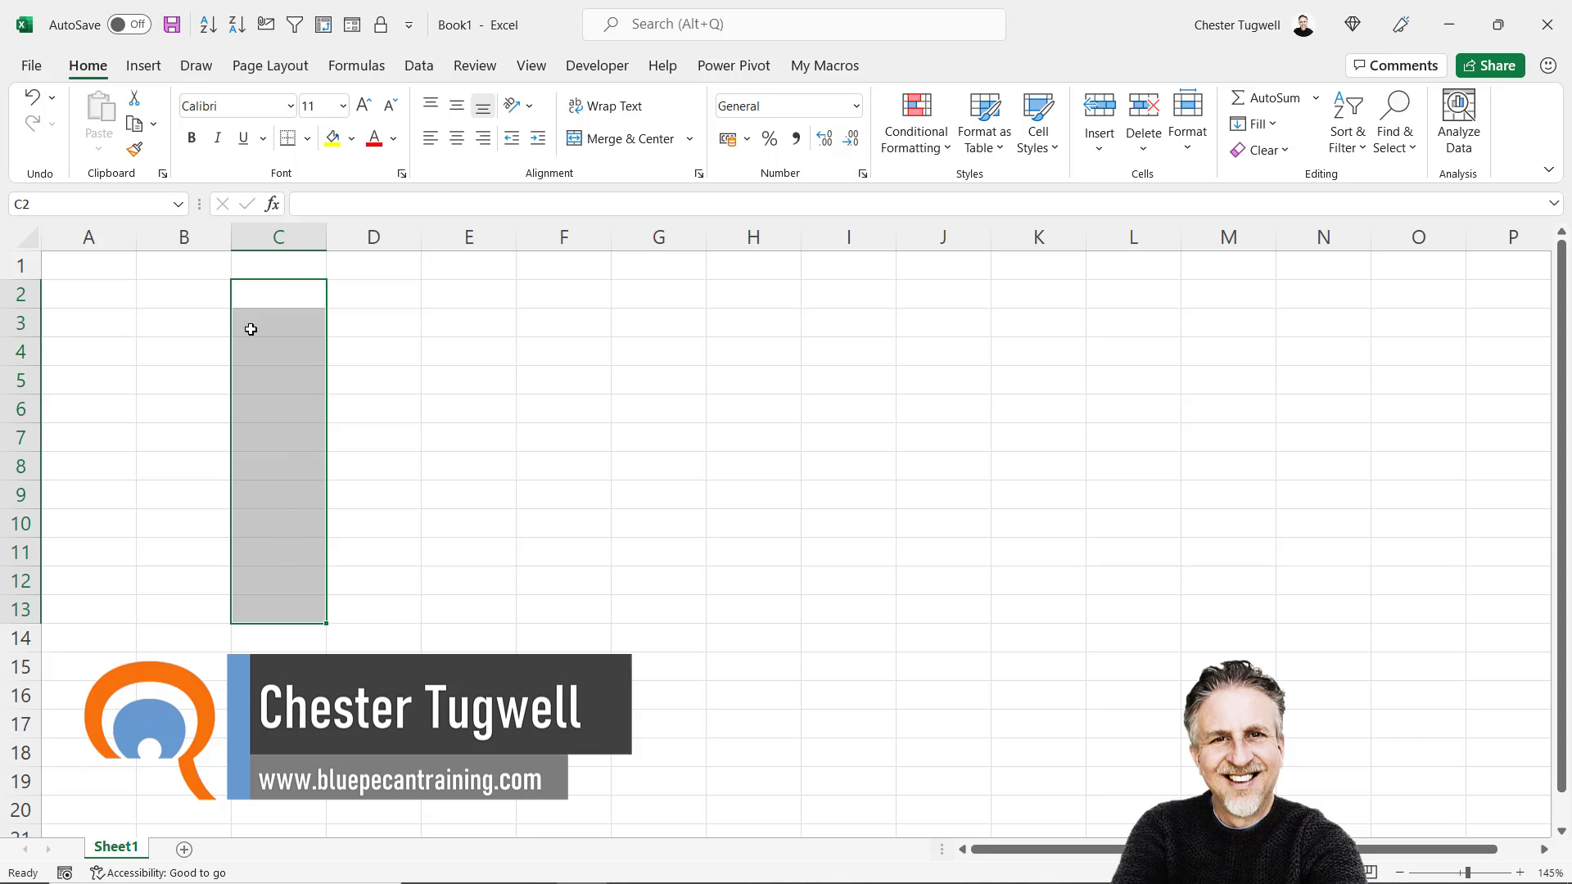
click(291, 286)
text(1)
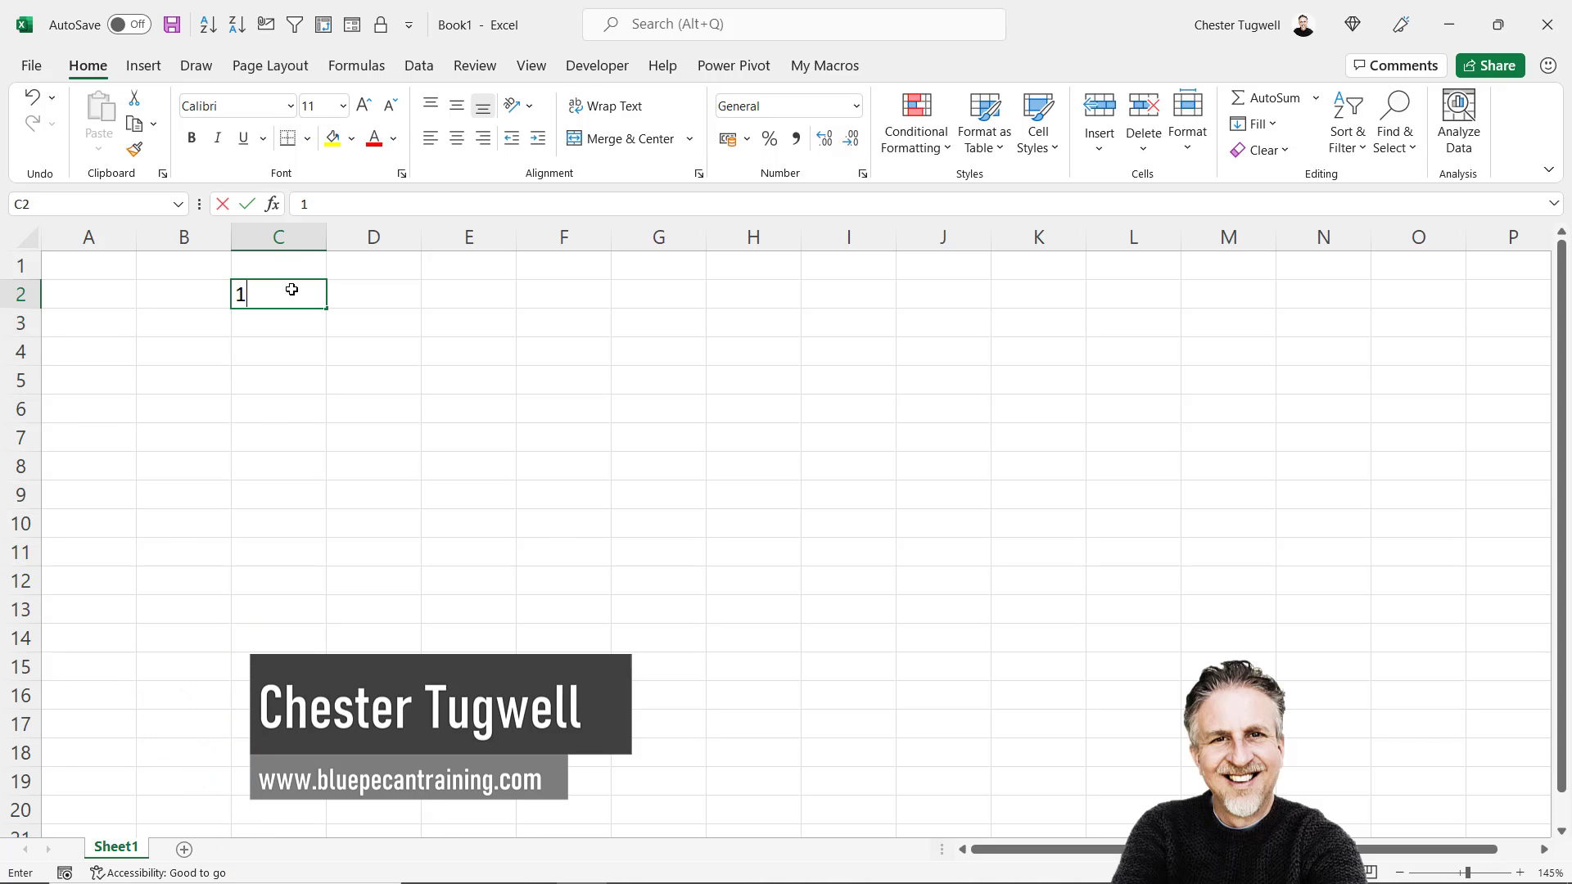
click(292, 344)
click(295, 302)
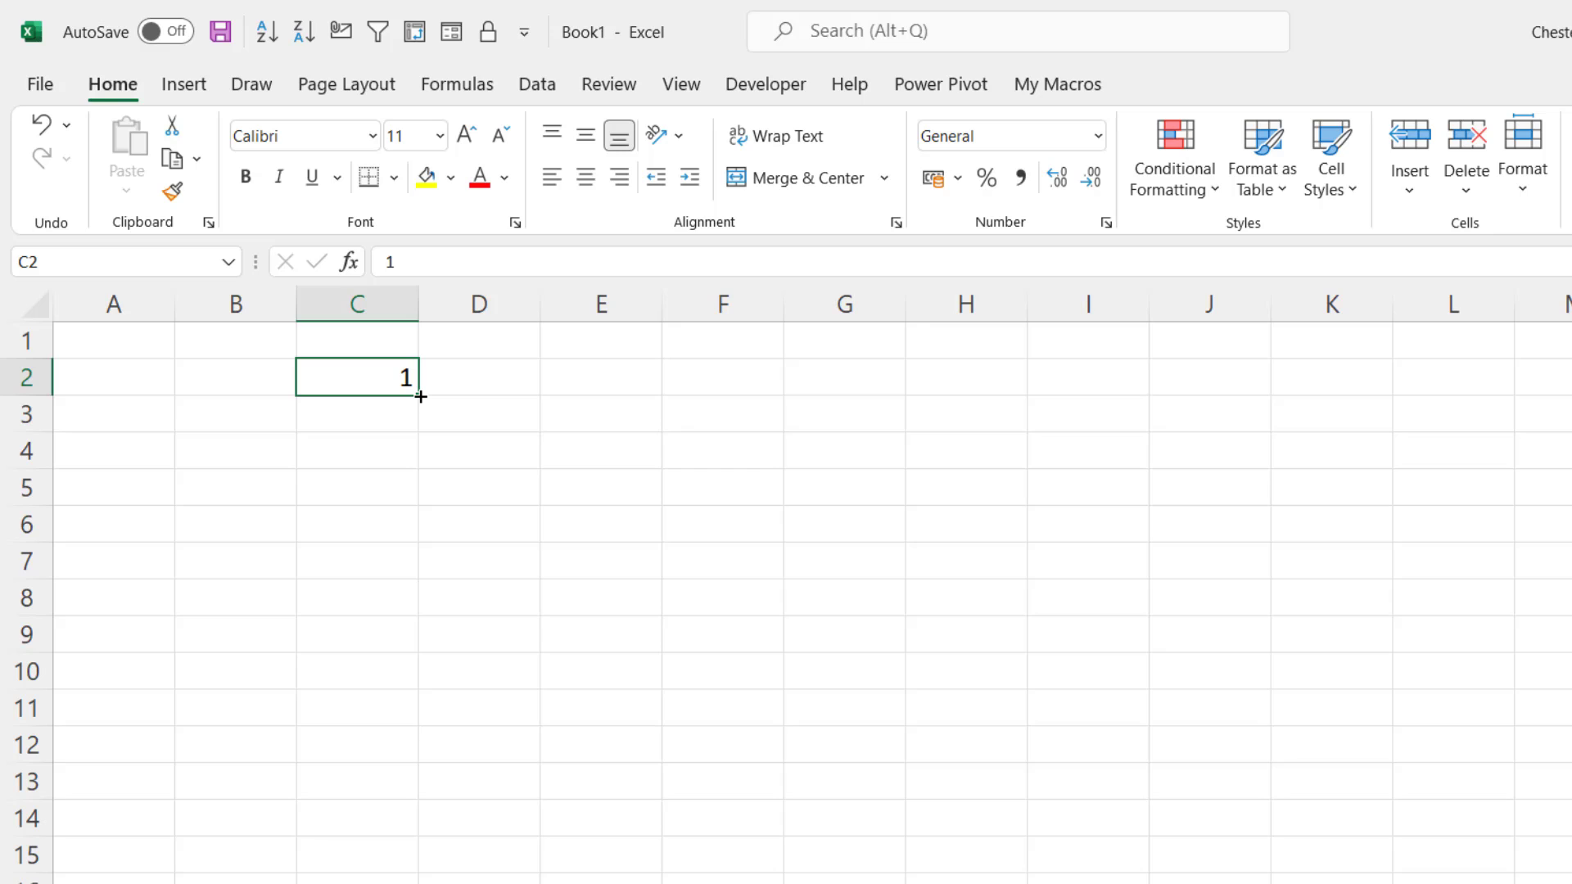
Step: Drag C2 down to C13 and switch the Auto Fill result to Fill Series, giving 1 to 12
drag(420, 394, 394, 798)
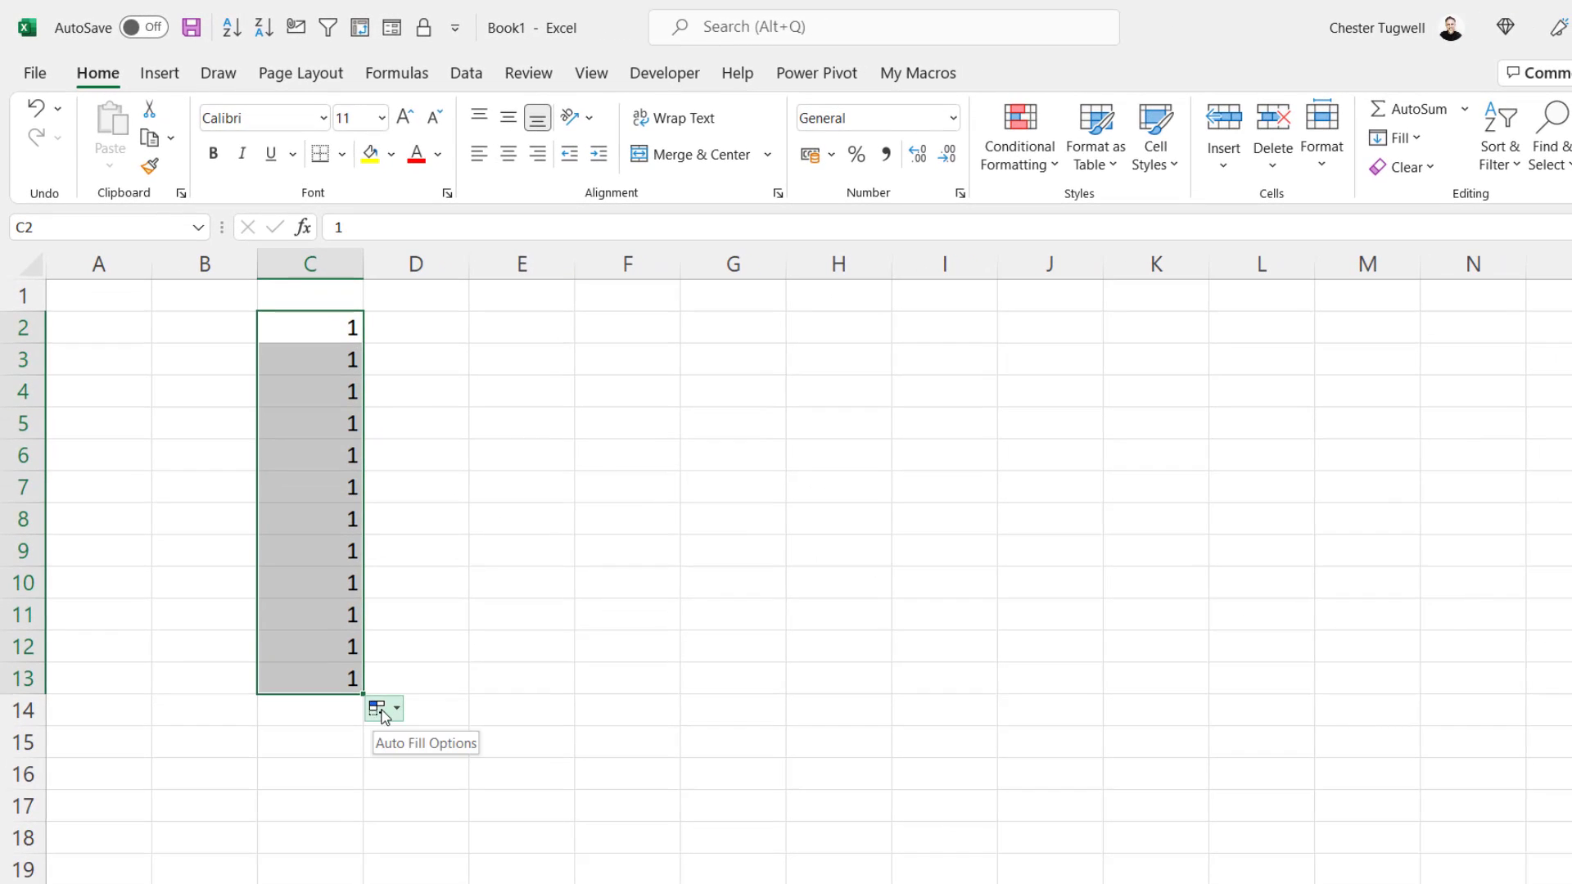
click(396, 709)
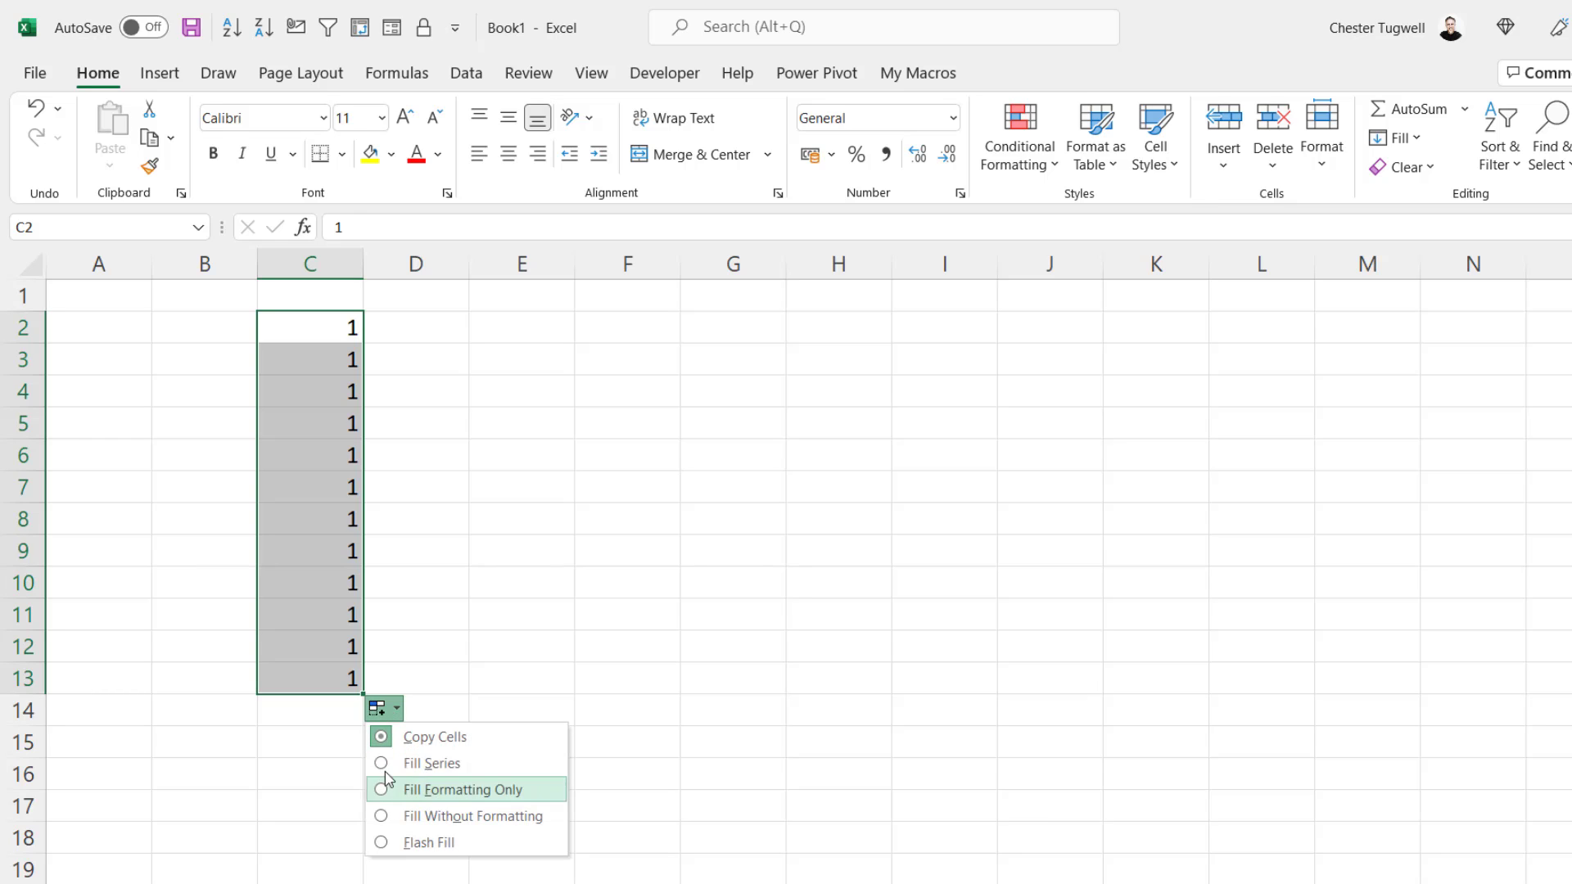
click(389, 766)
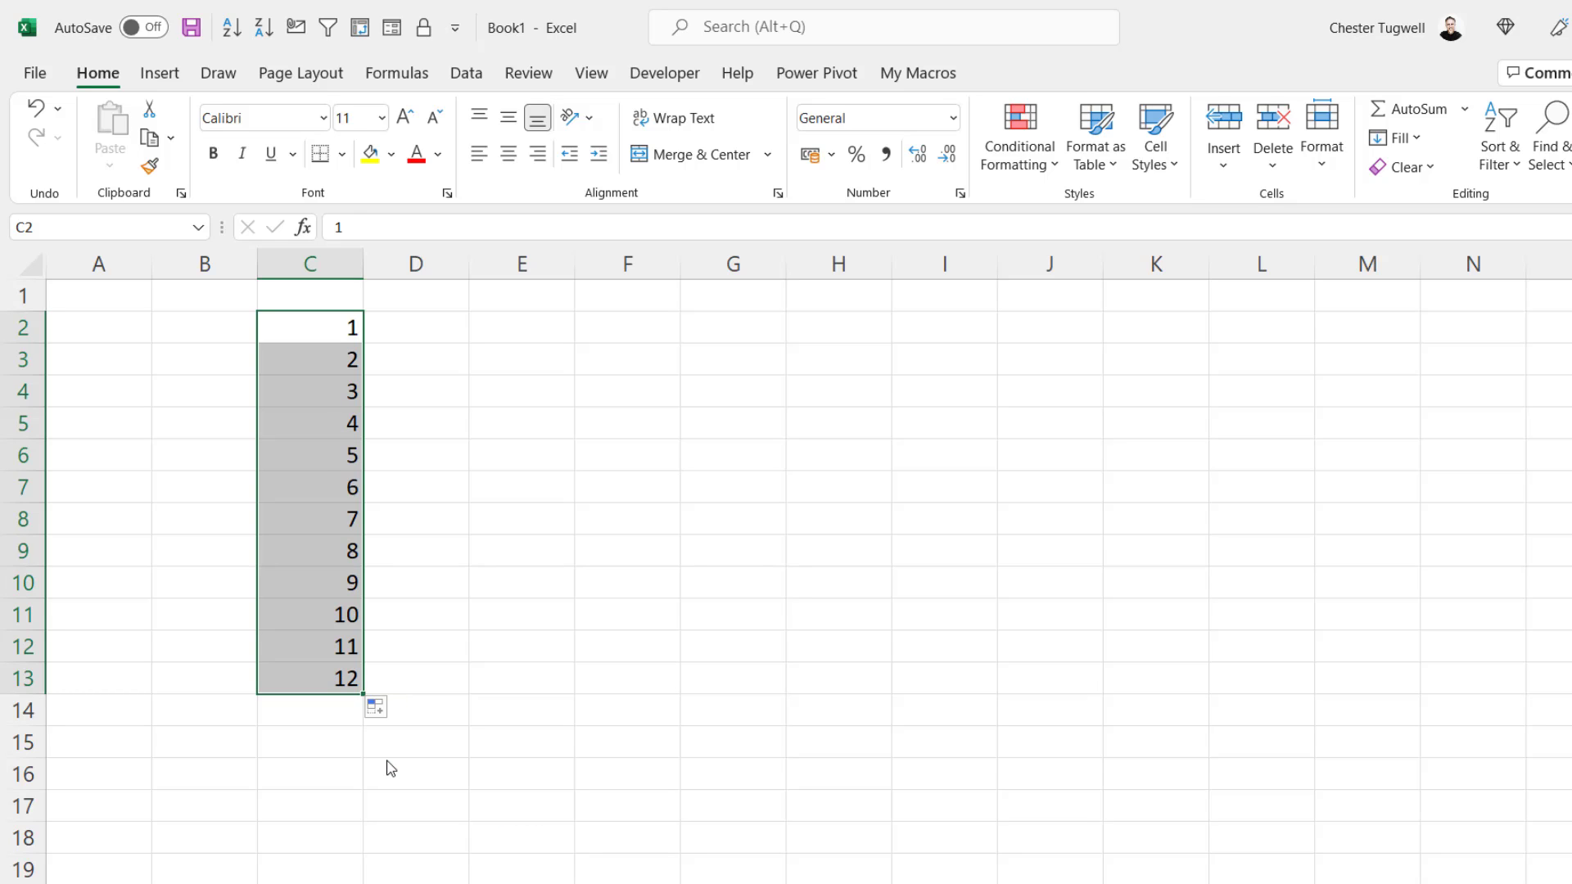
Step: Enter 1 in E2 and Ctrl-fill it down to E13 as 1 to 12
click(534, 333)
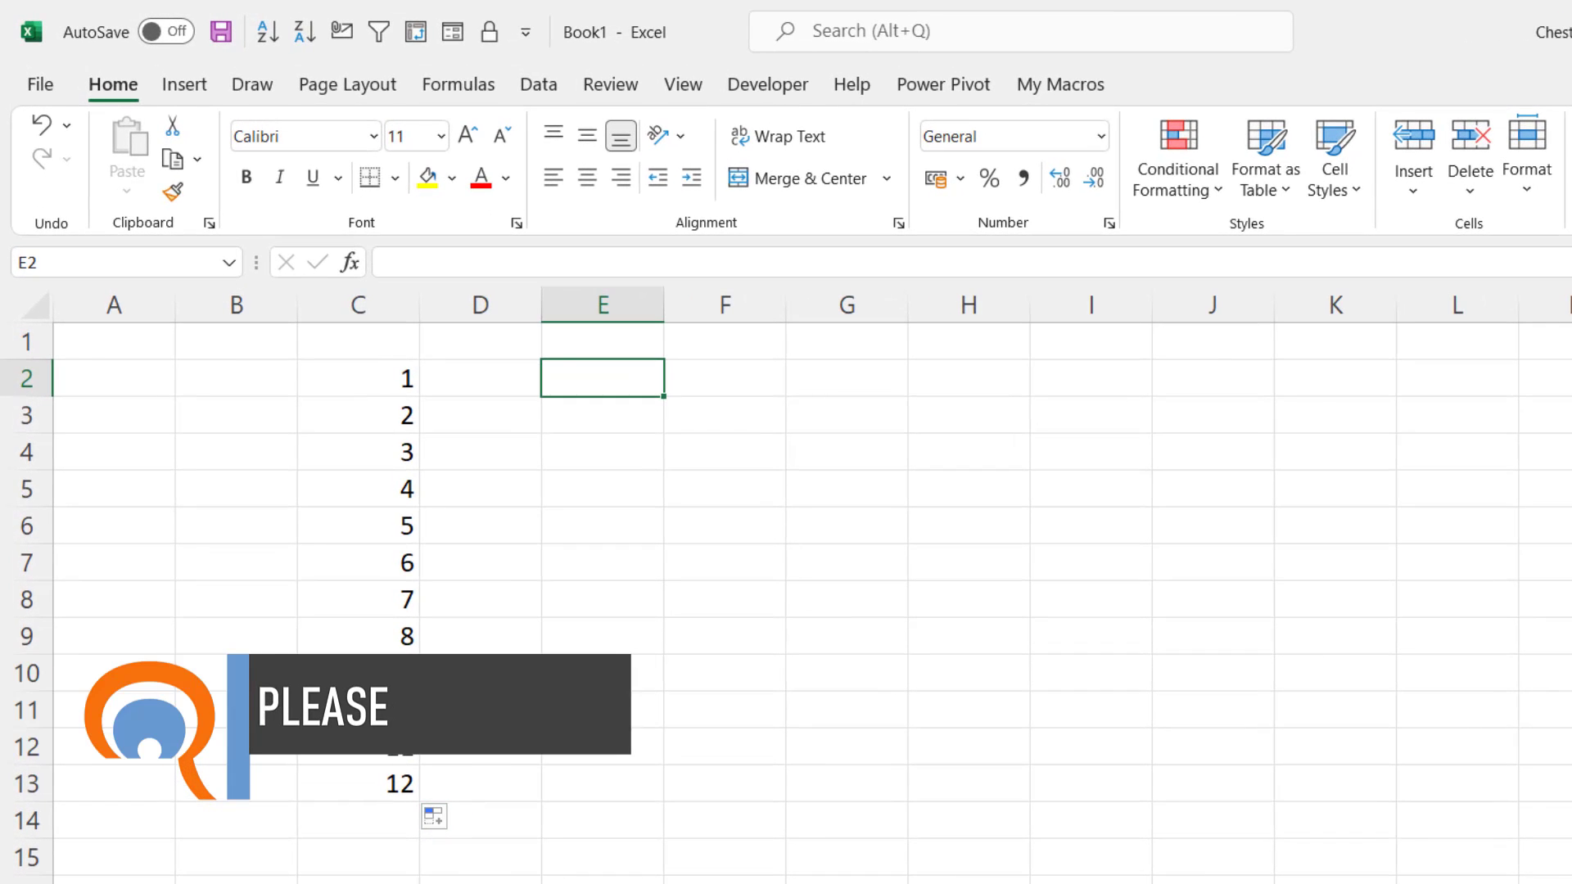
text(1)
key(Return)
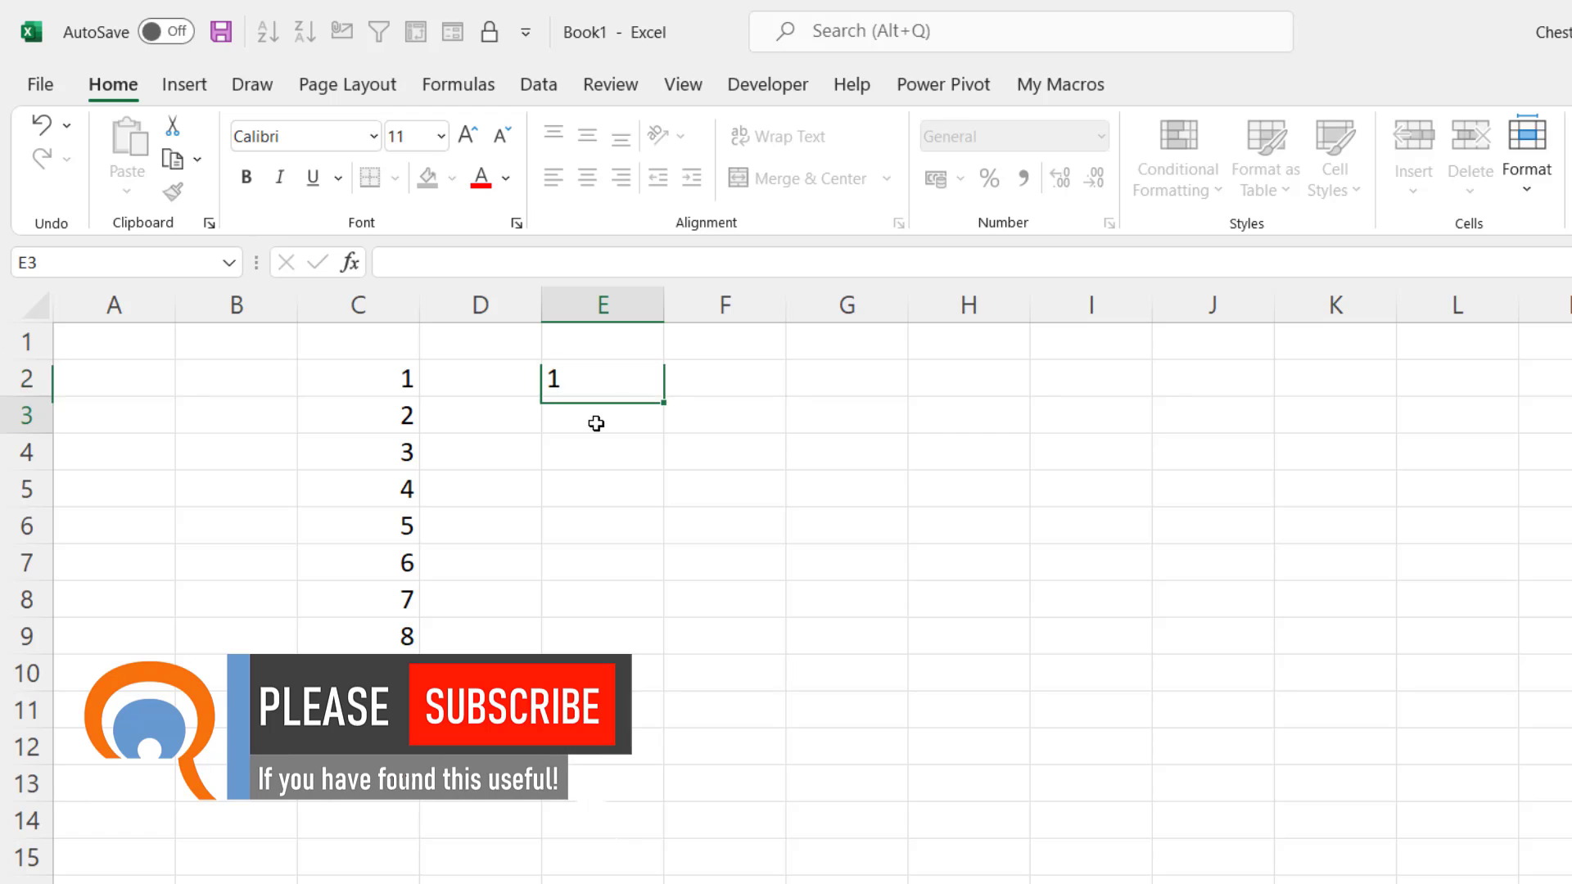
click(605, 379)
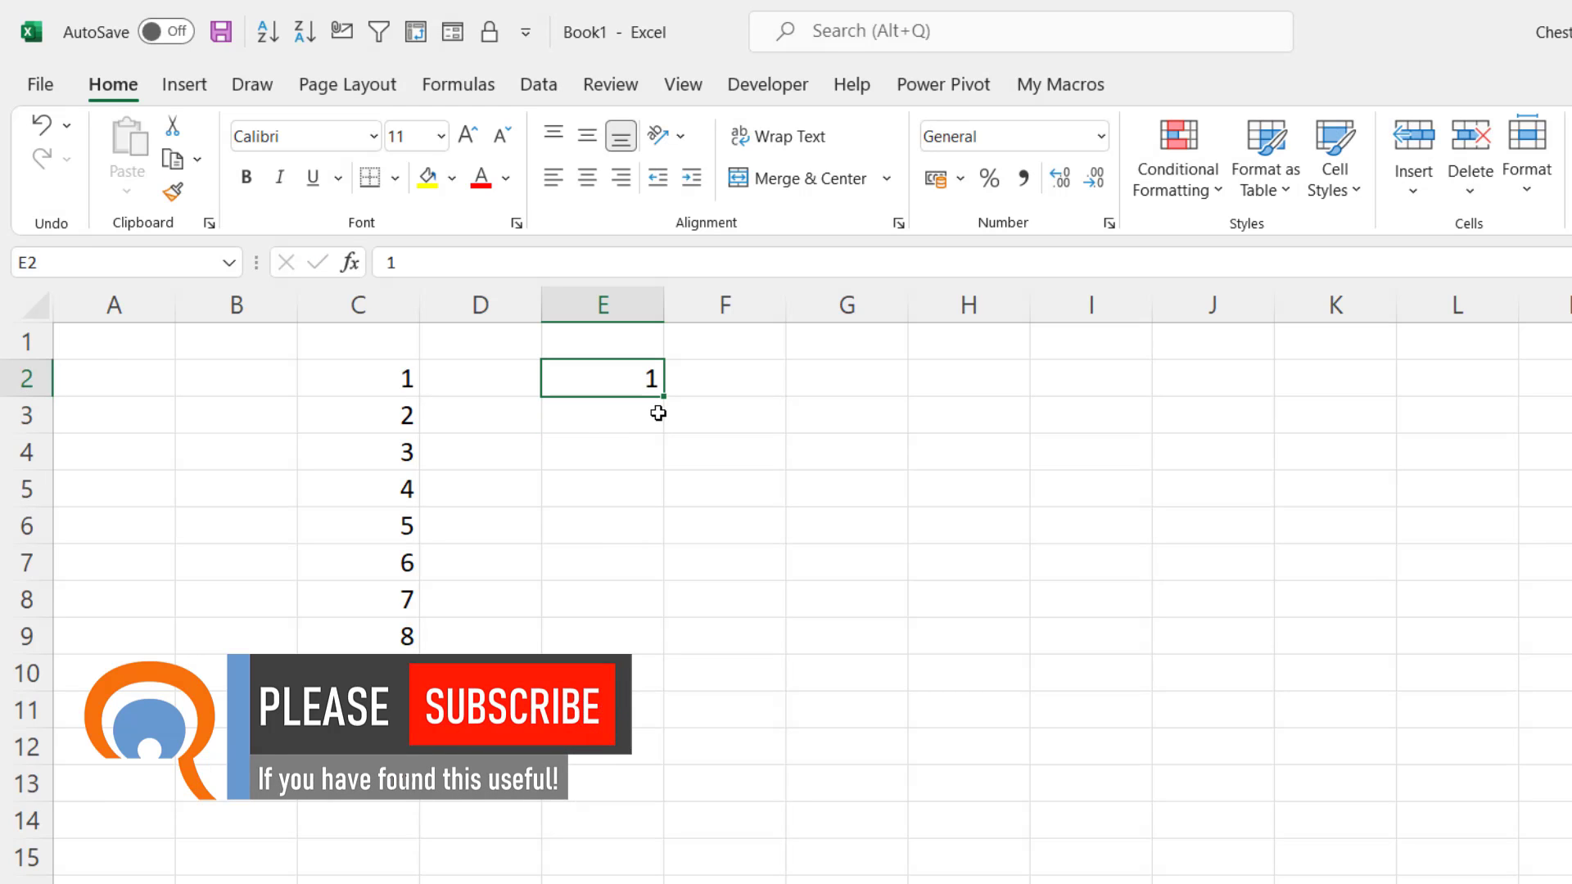
key(ctrl)
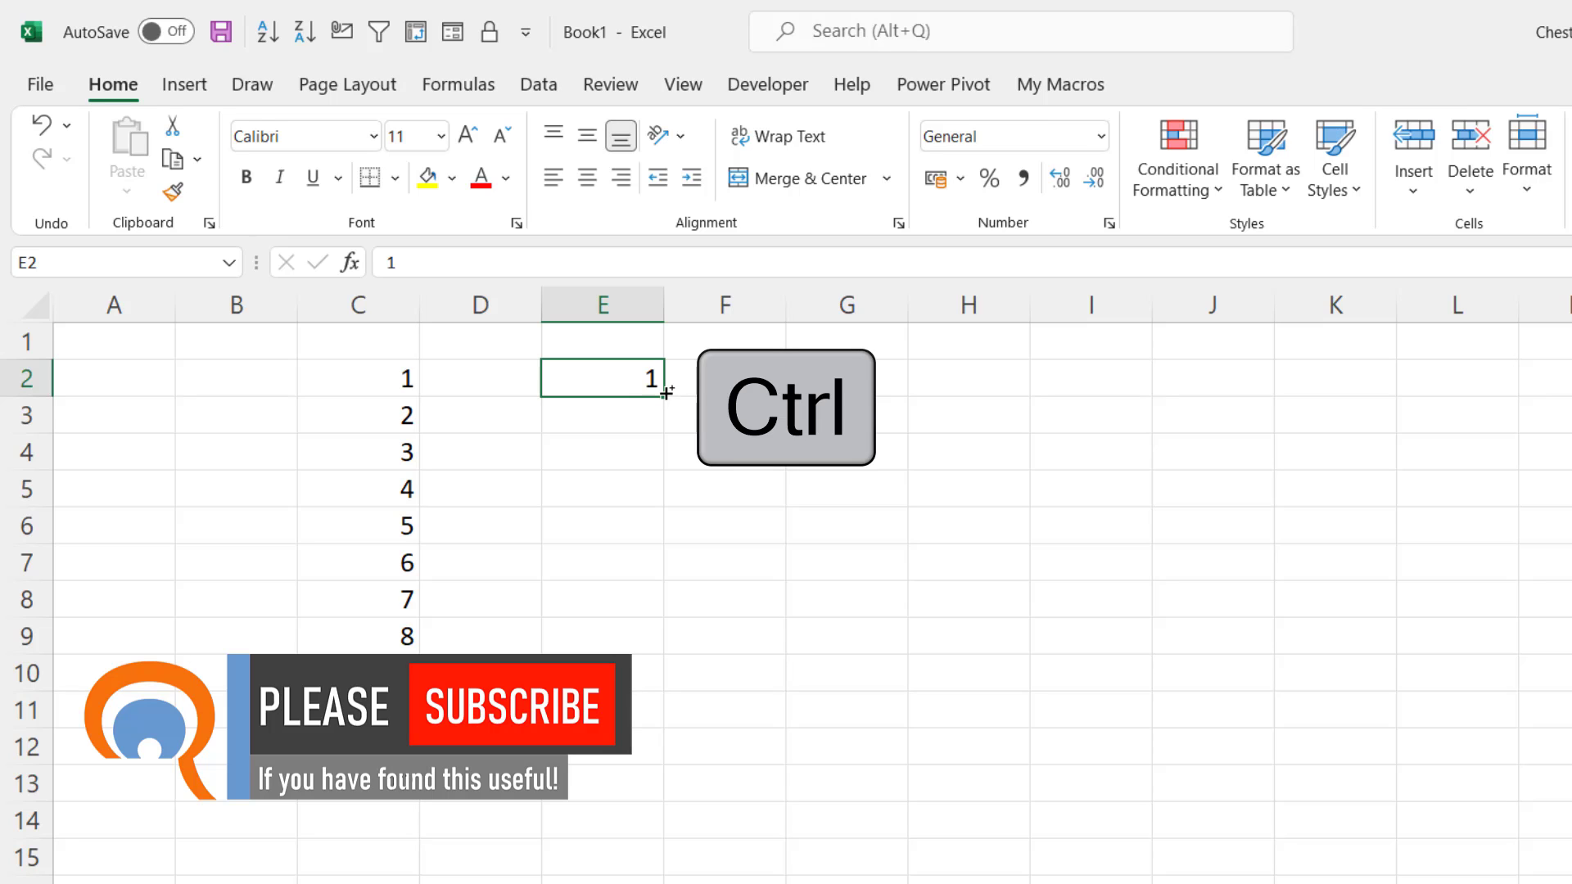
drag(667, 393, 649, 802)
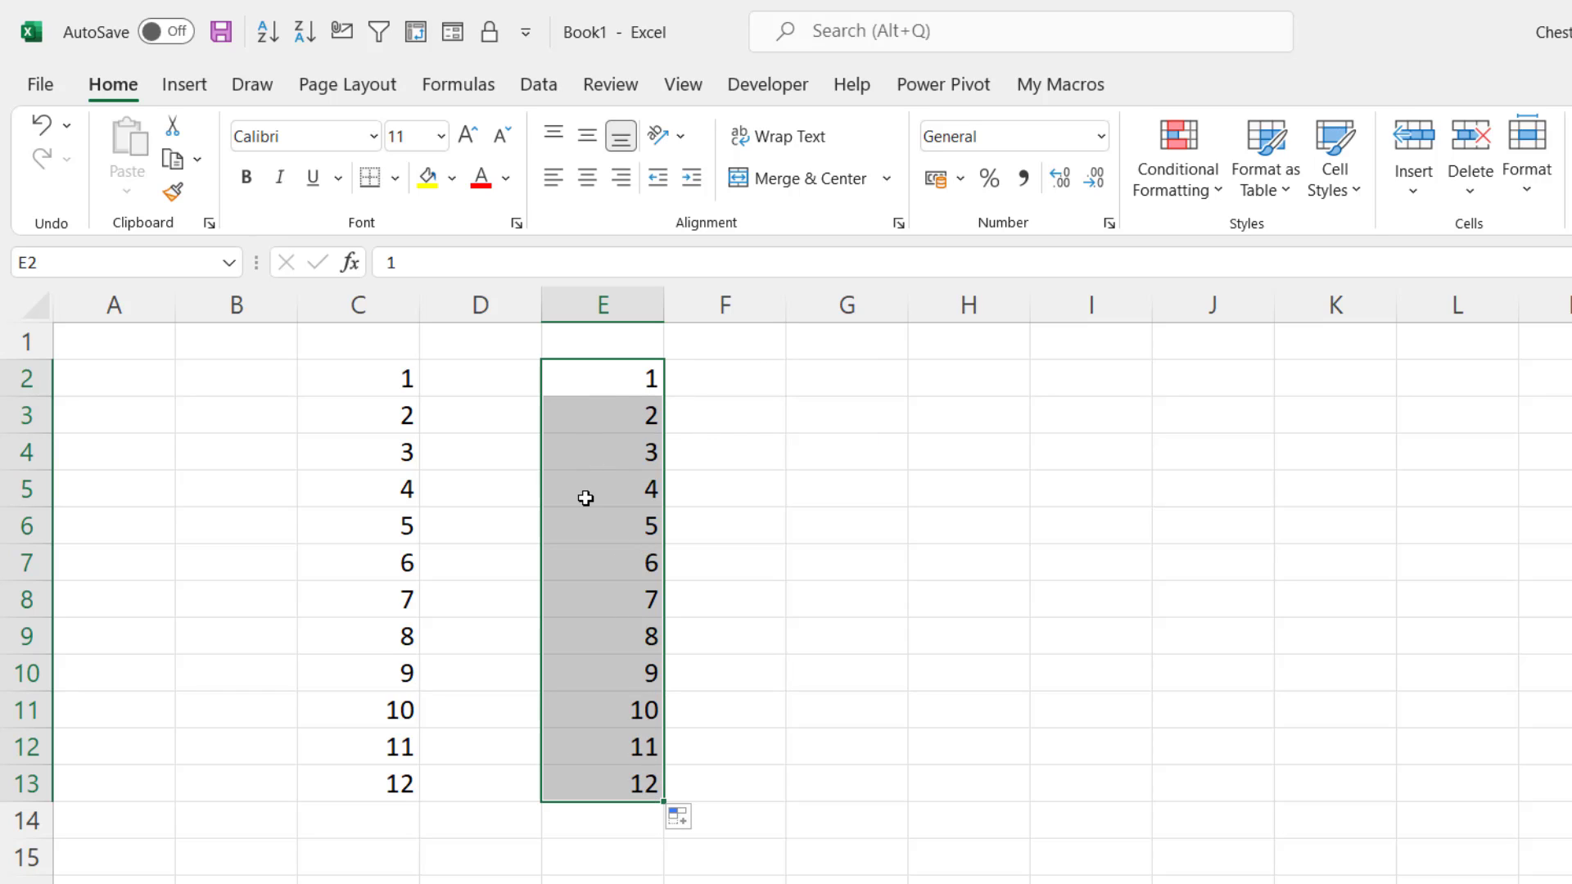
Step: Enter 5 in G2 and Ctrl-fill it down to G13 as 5 to 16
click(851, 379)
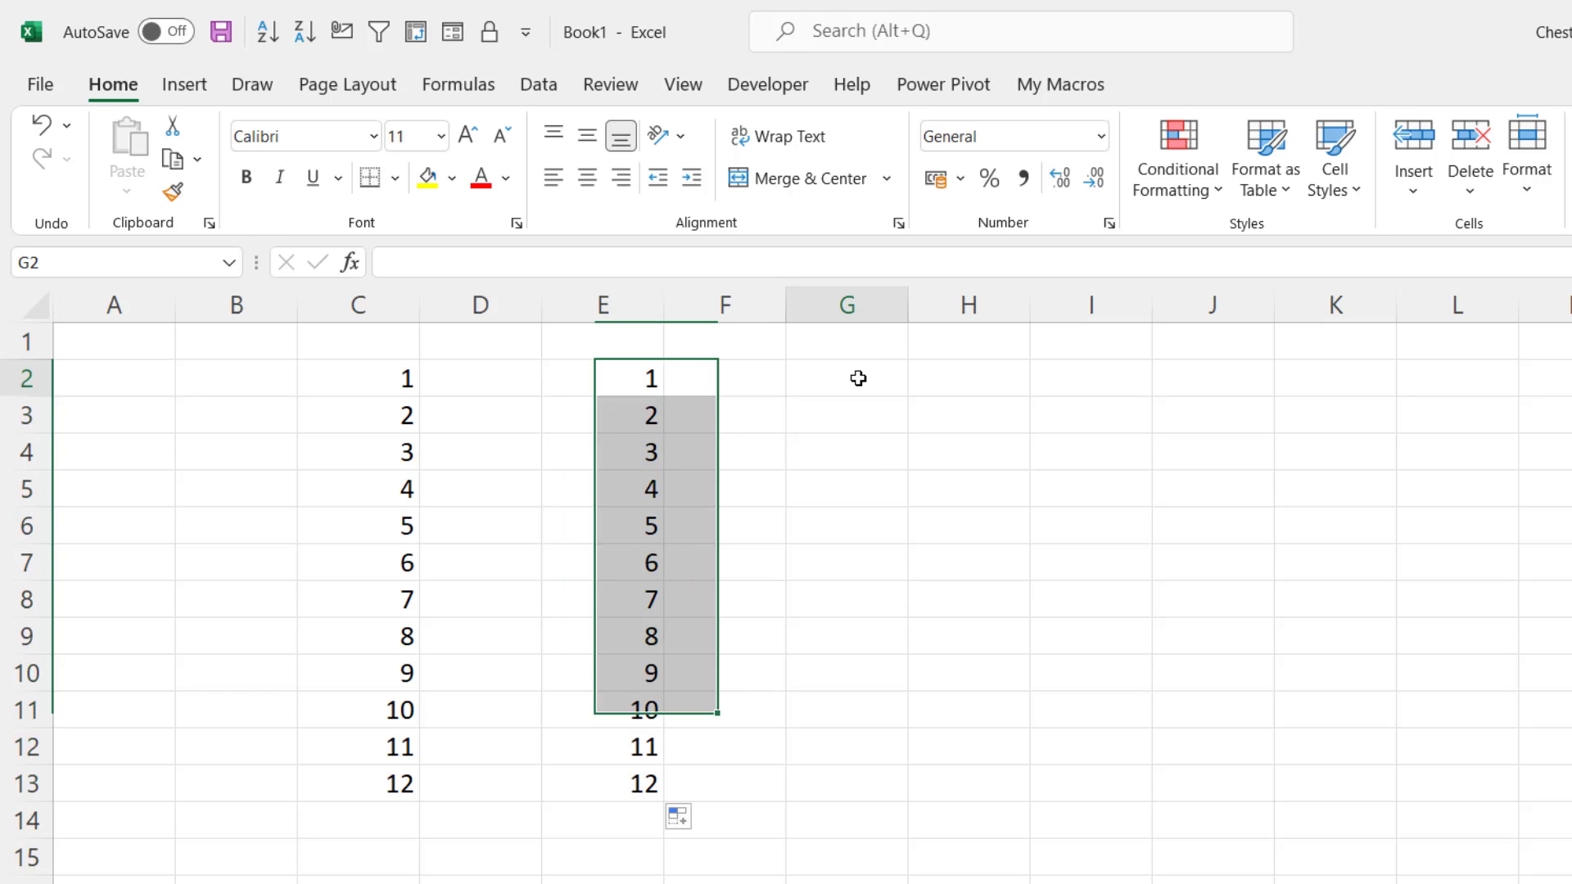
text(5)
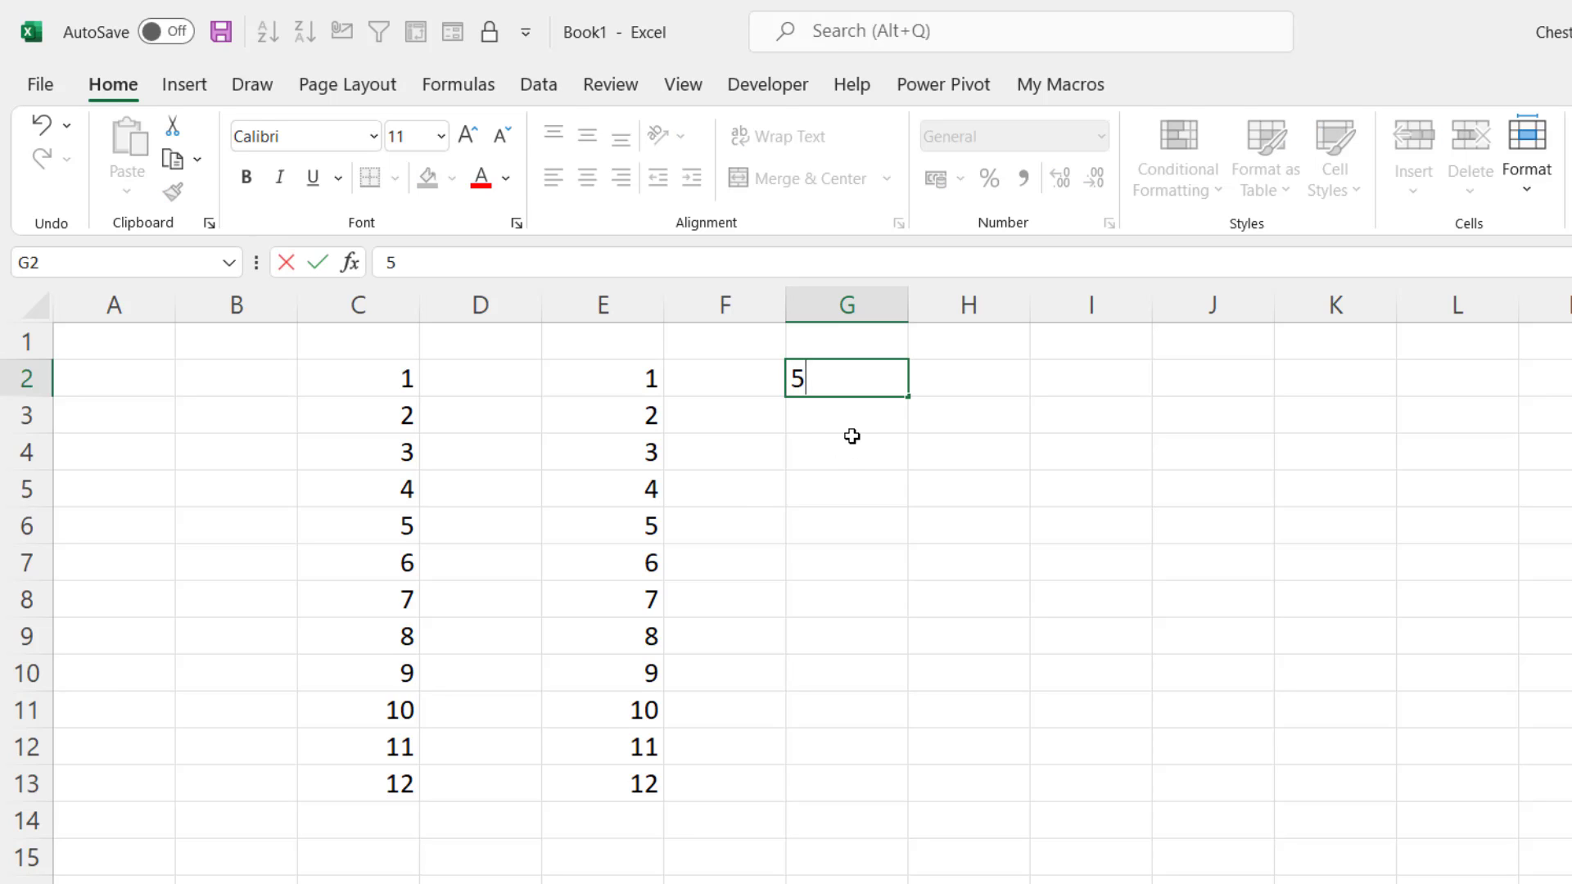
key(Return)
click(860, 375)
key(ctrl)
drag(907, 397, 868, 801)
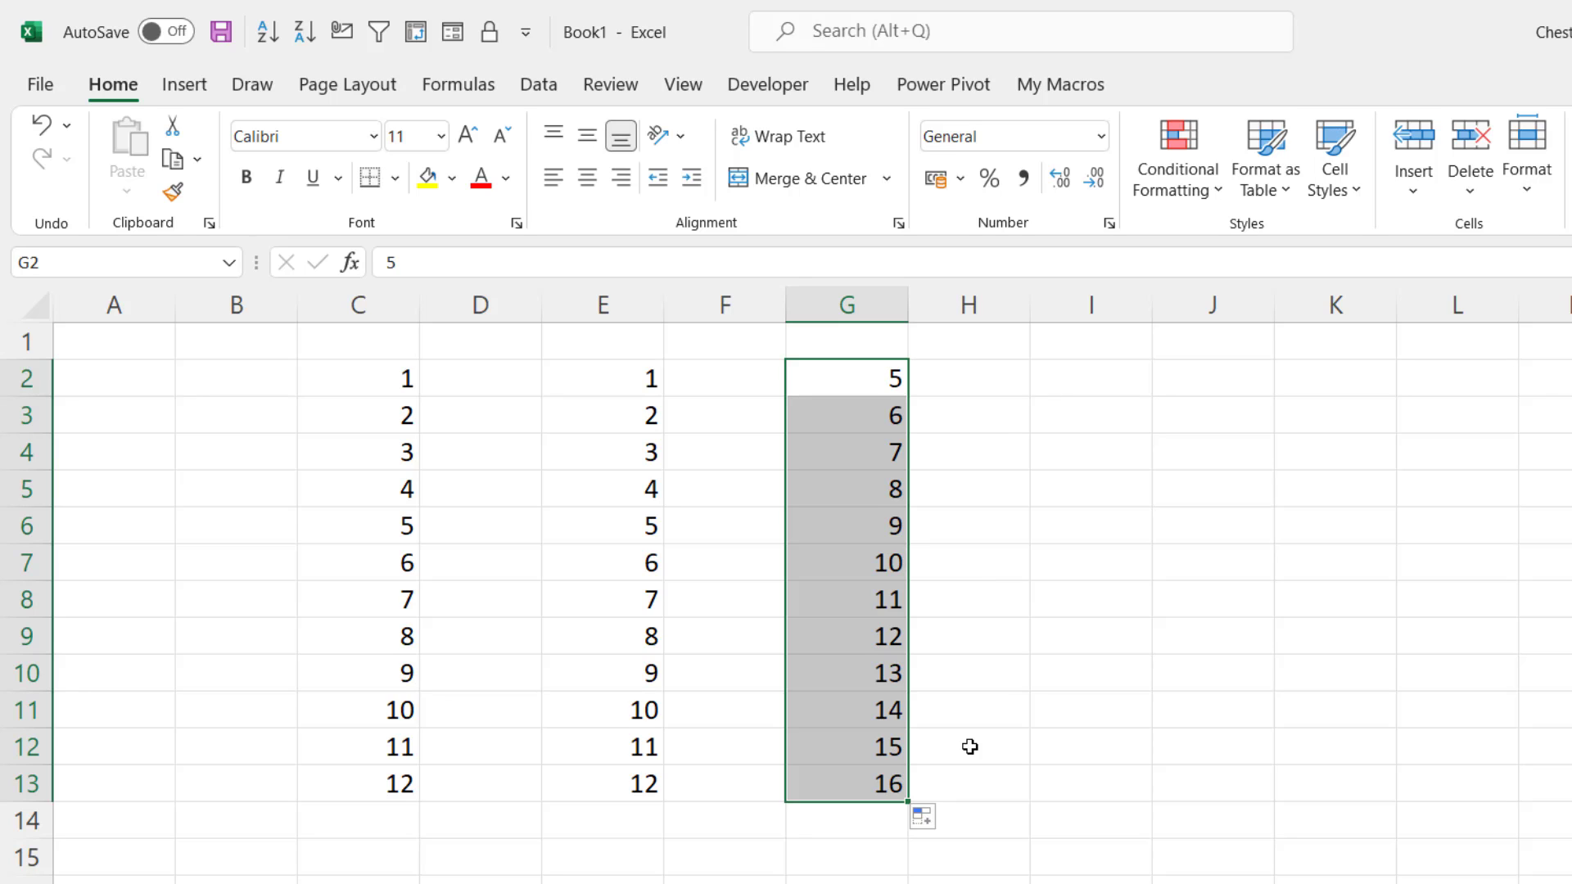
Step: Clear C2:G13, enter 0 and 5 in C2:C3, and select both as the step pattern
drag(361, 369, 853, 792)
key(Delete)
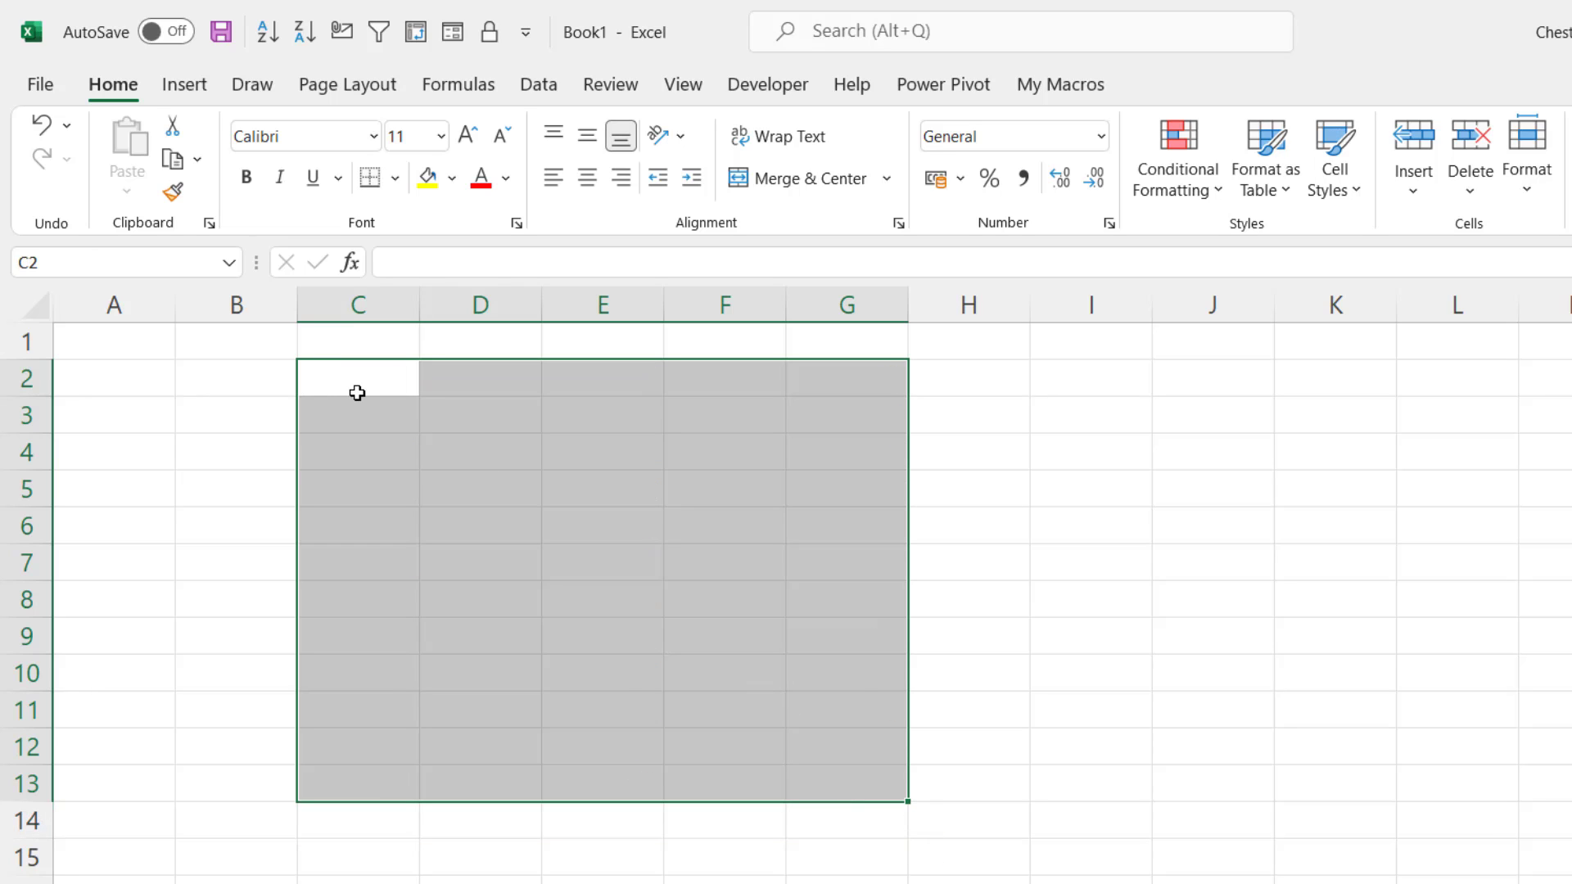
click(357, 386)
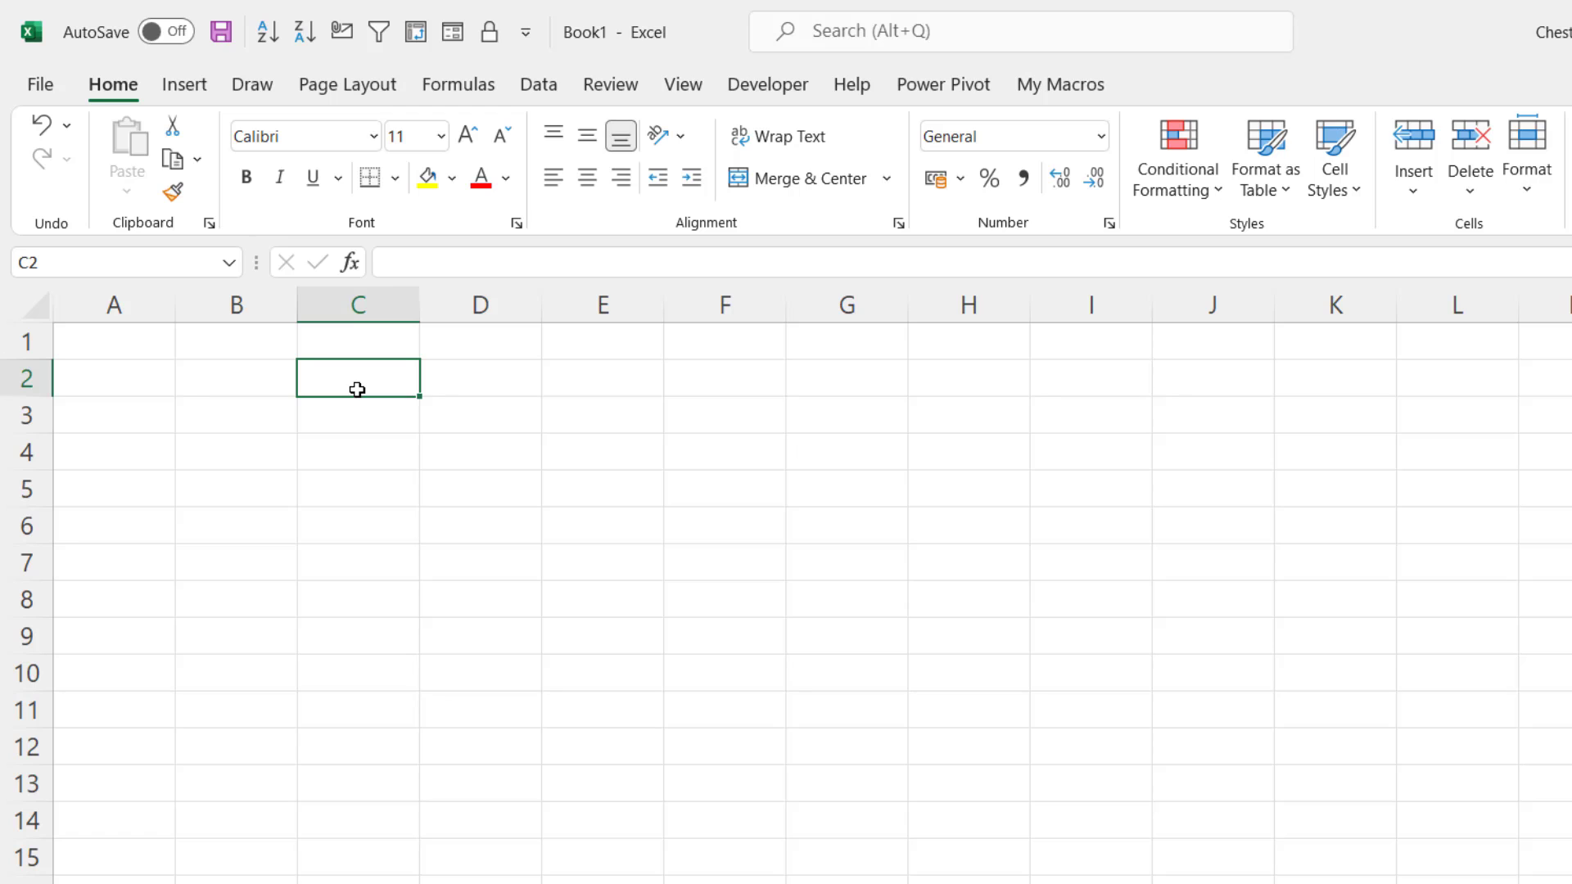
text(0)
key(Return)
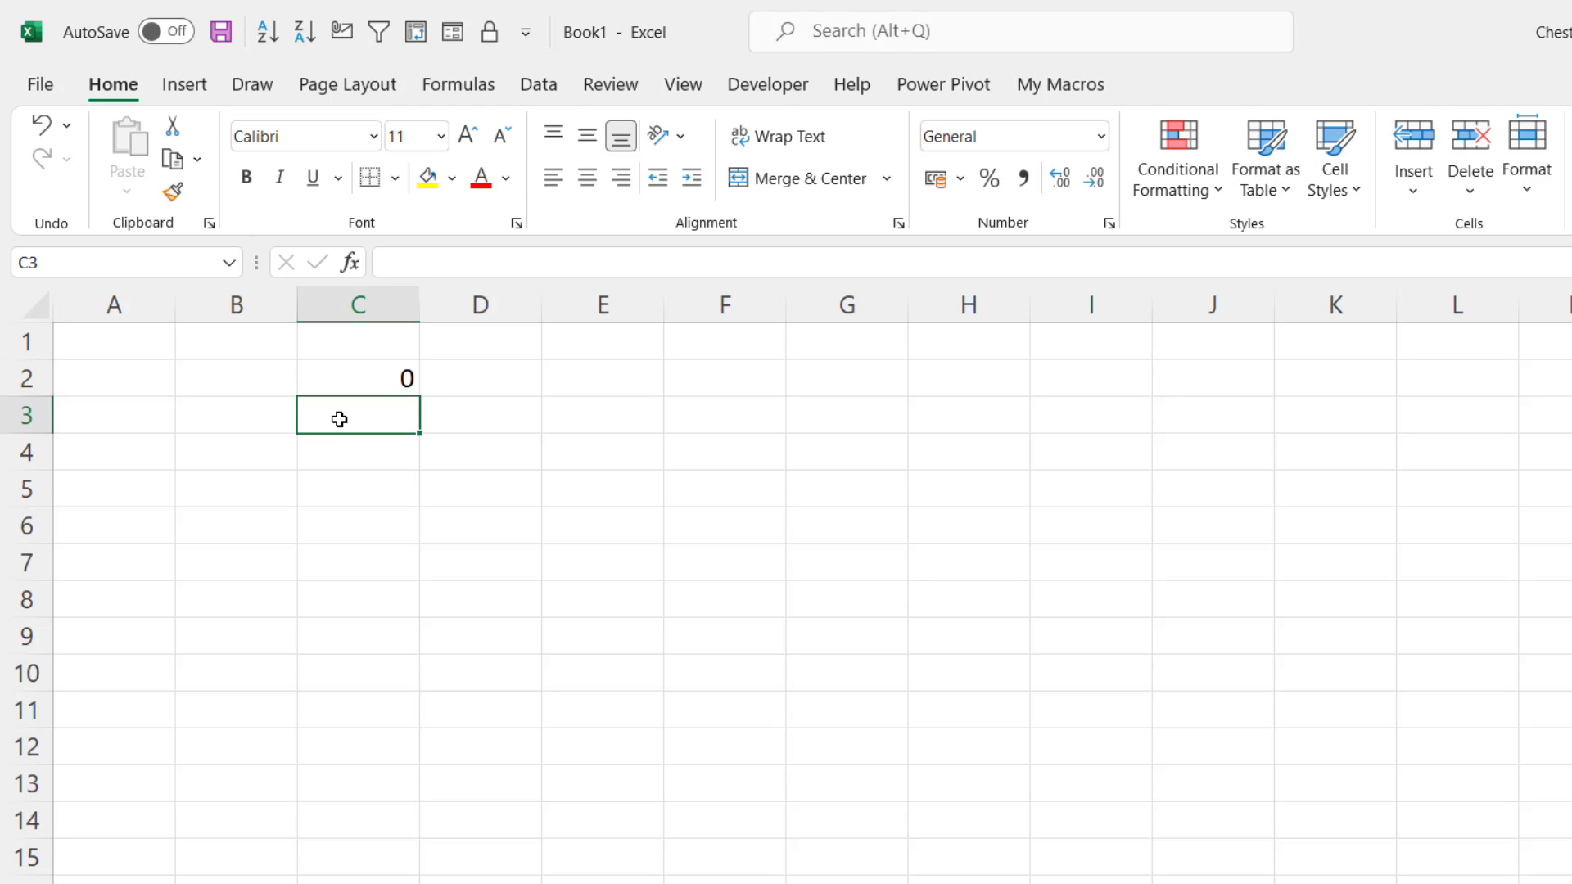
text(5)
click(335, 486)
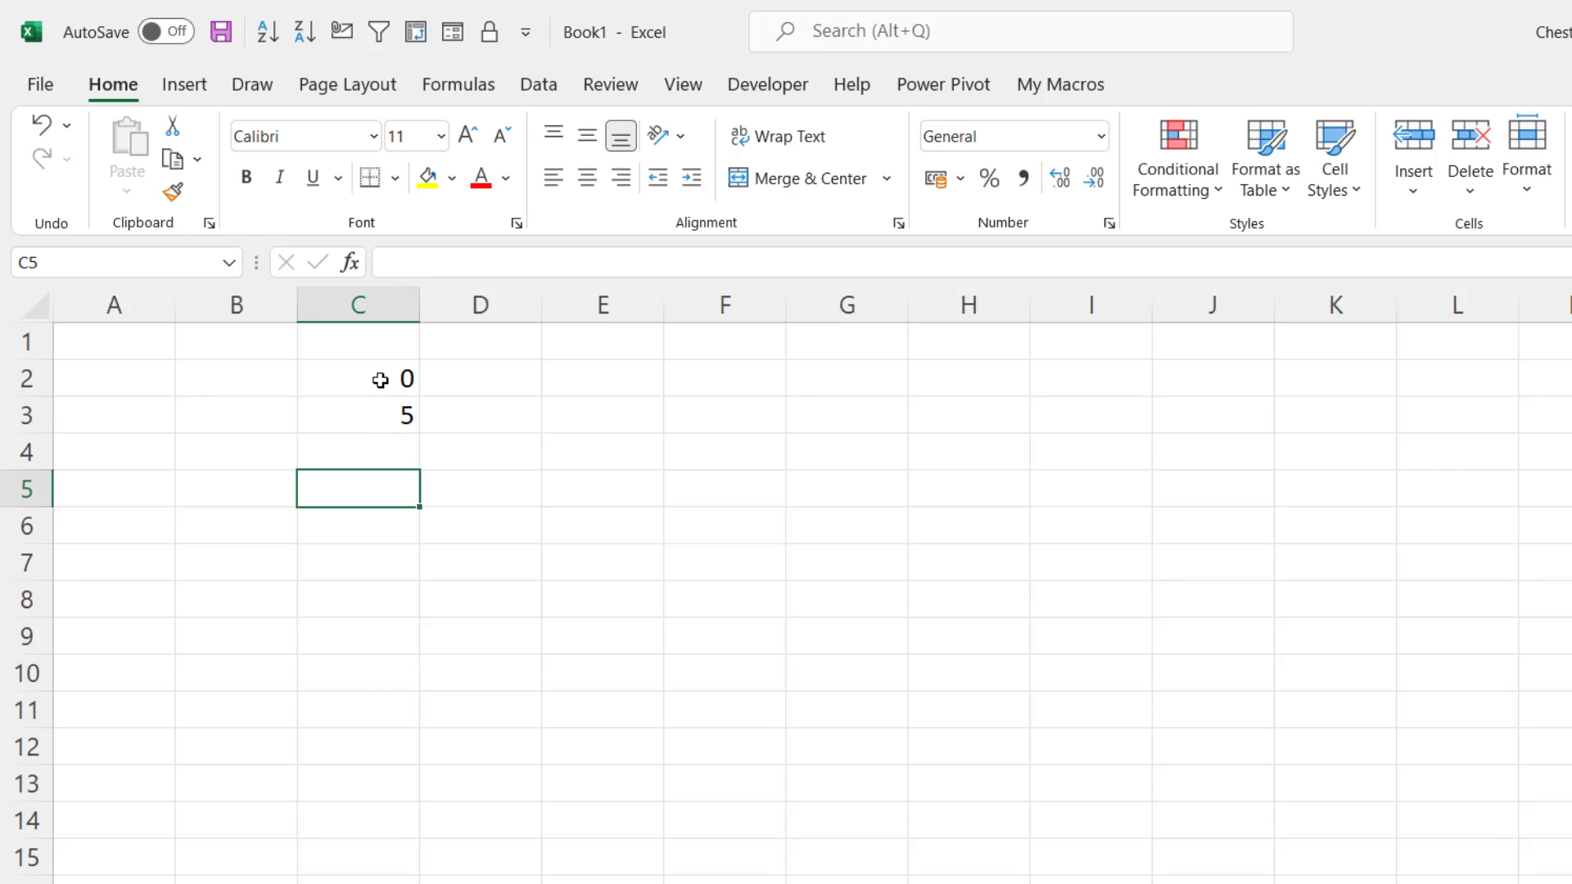
drag(379, 376, 416, 870)
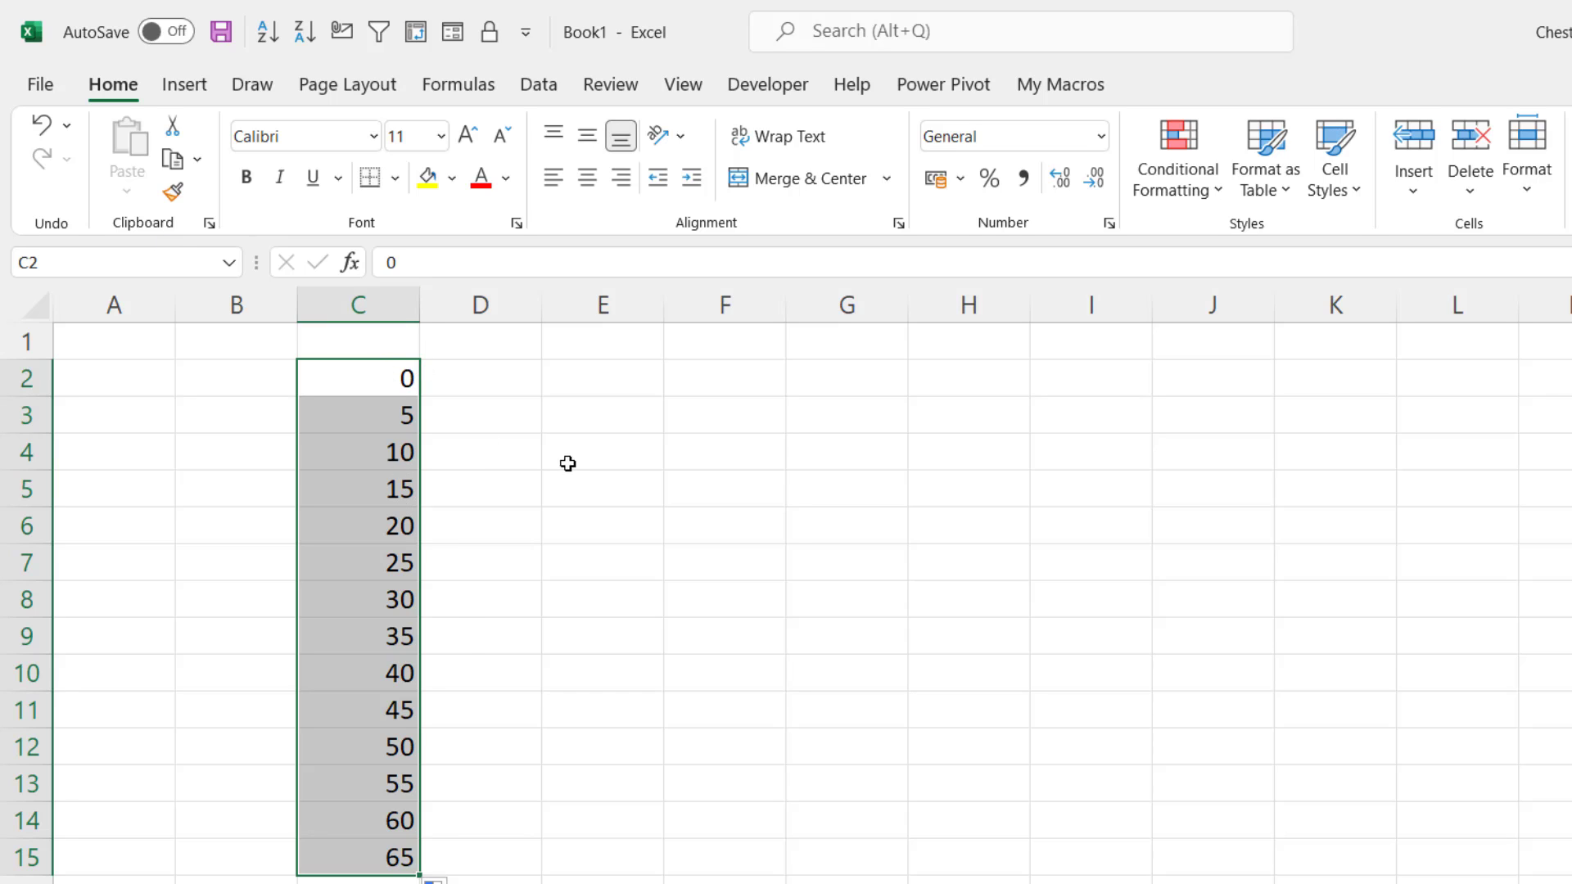
Step: Enter 5 and 0 in E2:E3 and select them so column E counts down by fives to -60
click(605, 374)
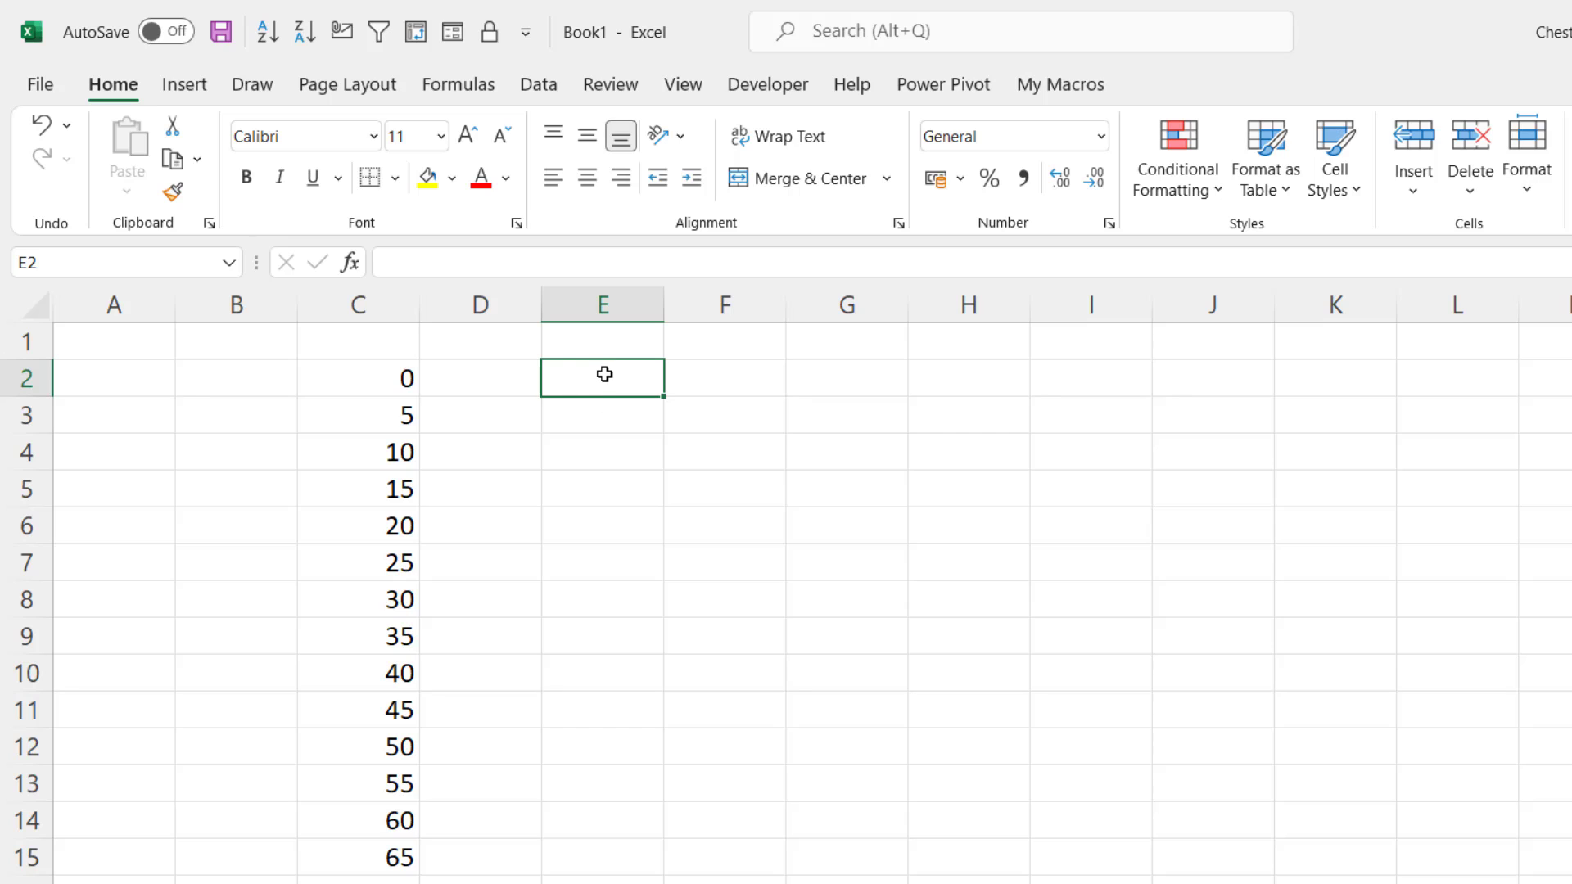
text(5)
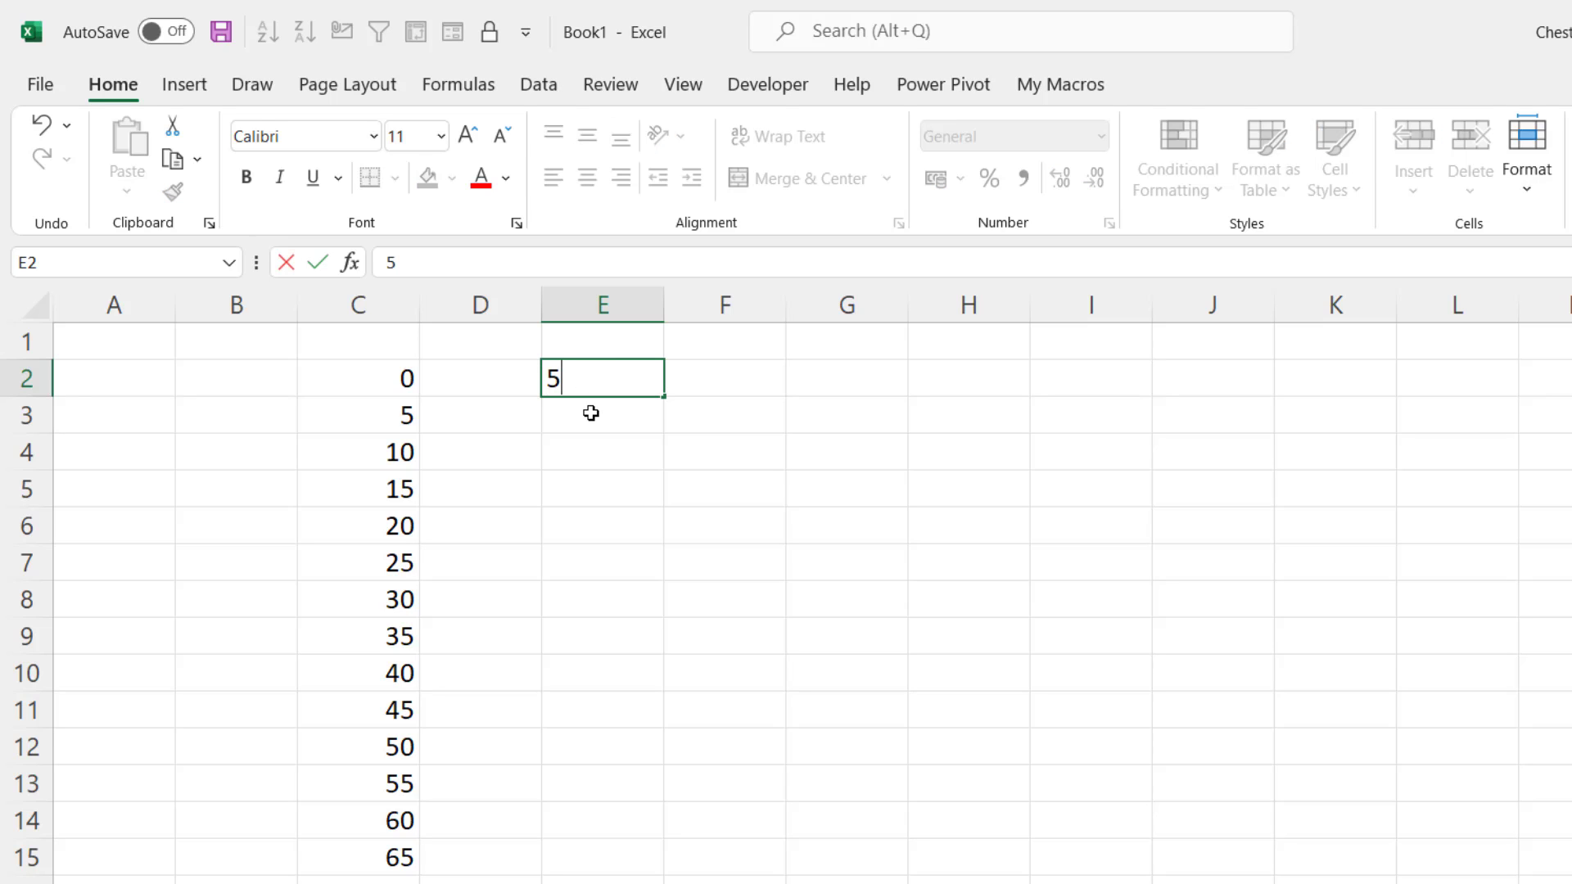
key(Return)
text(0)
key(Return)
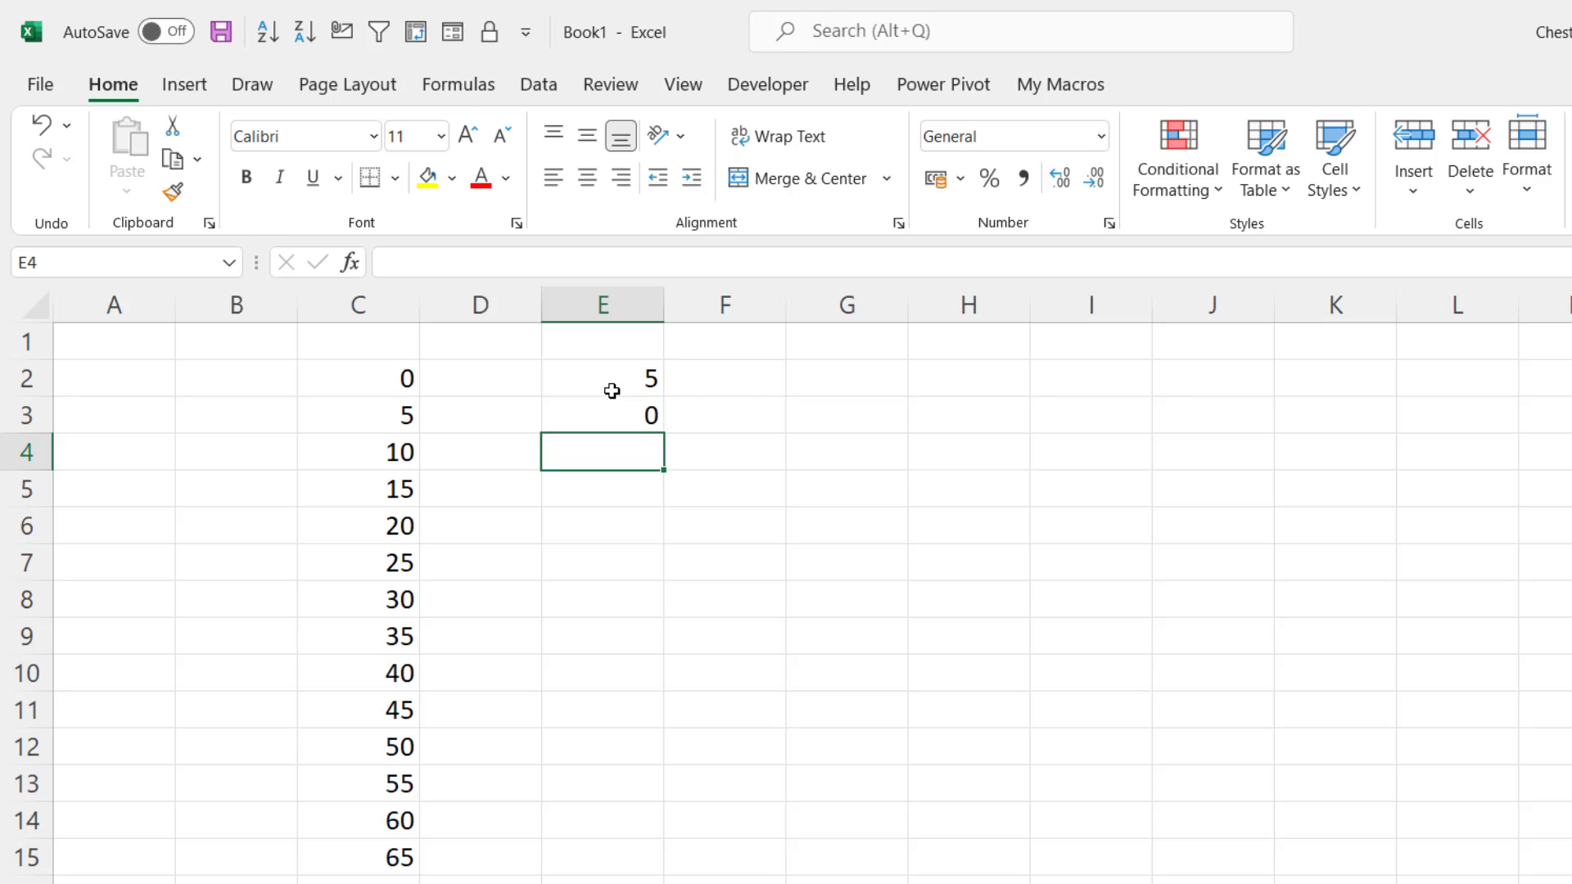
drag(611, 389, 652, 853)
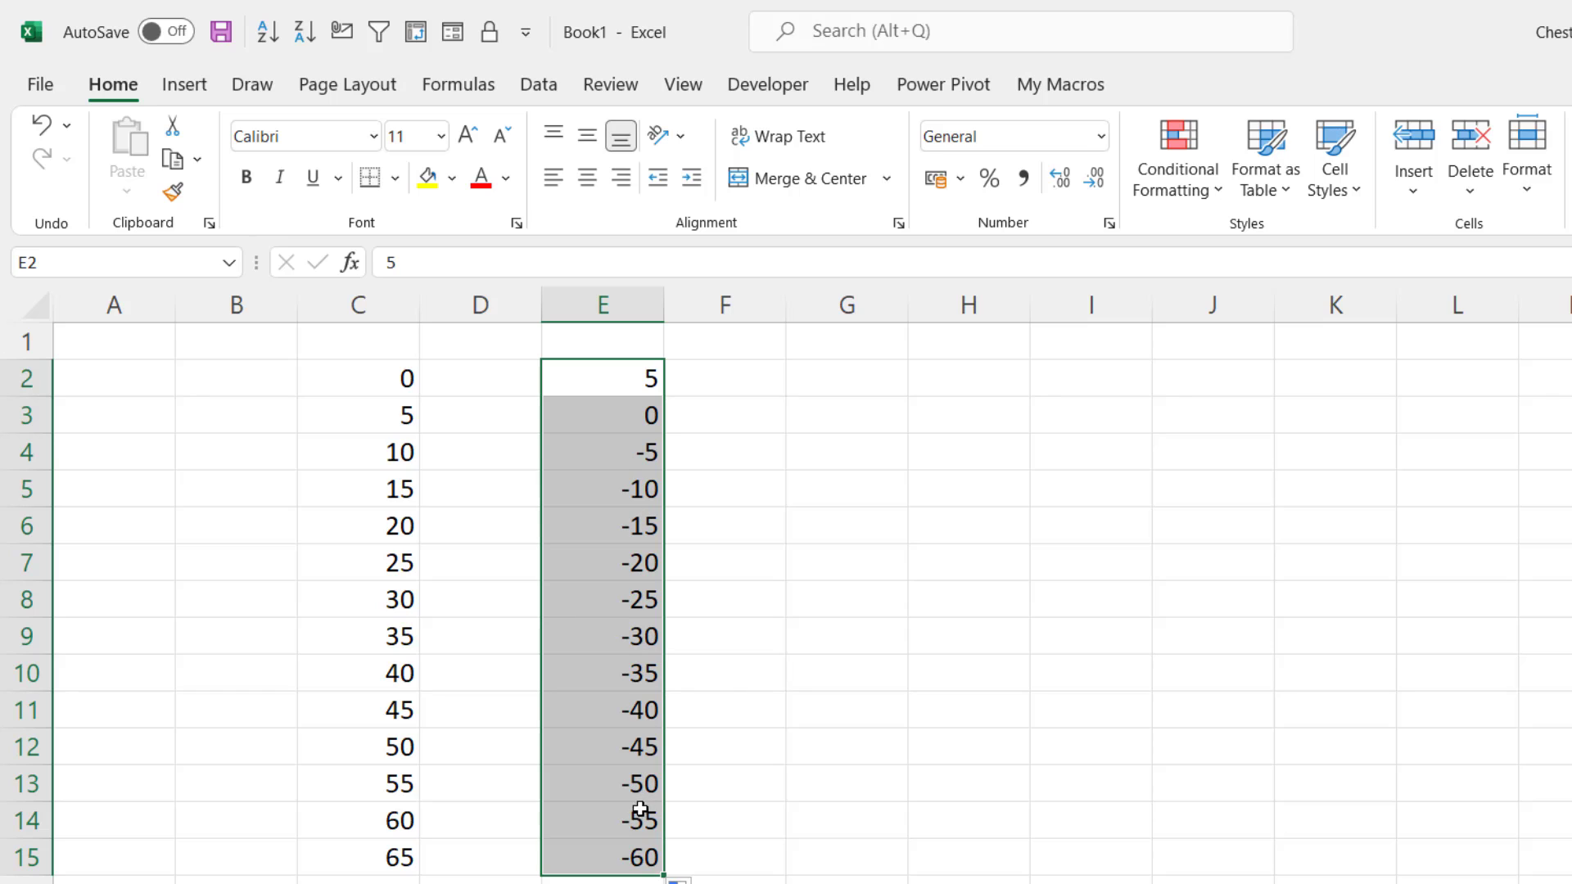
Step: Check the ascending values in column C and select G2 for the next series
click(1091, 489)
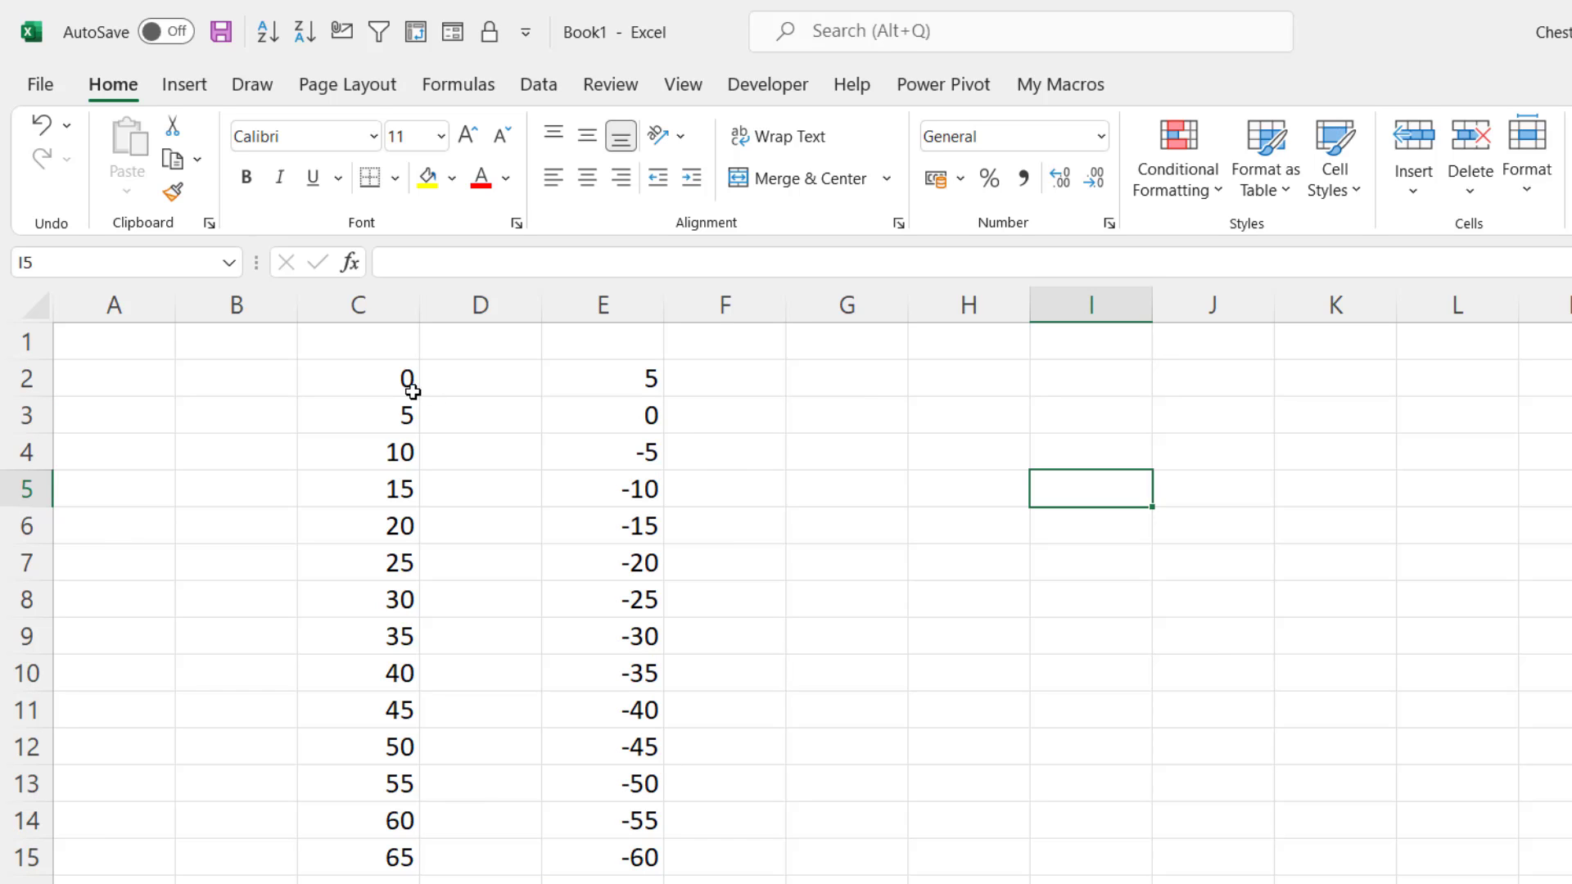
drag(387, 377, 344, 850)
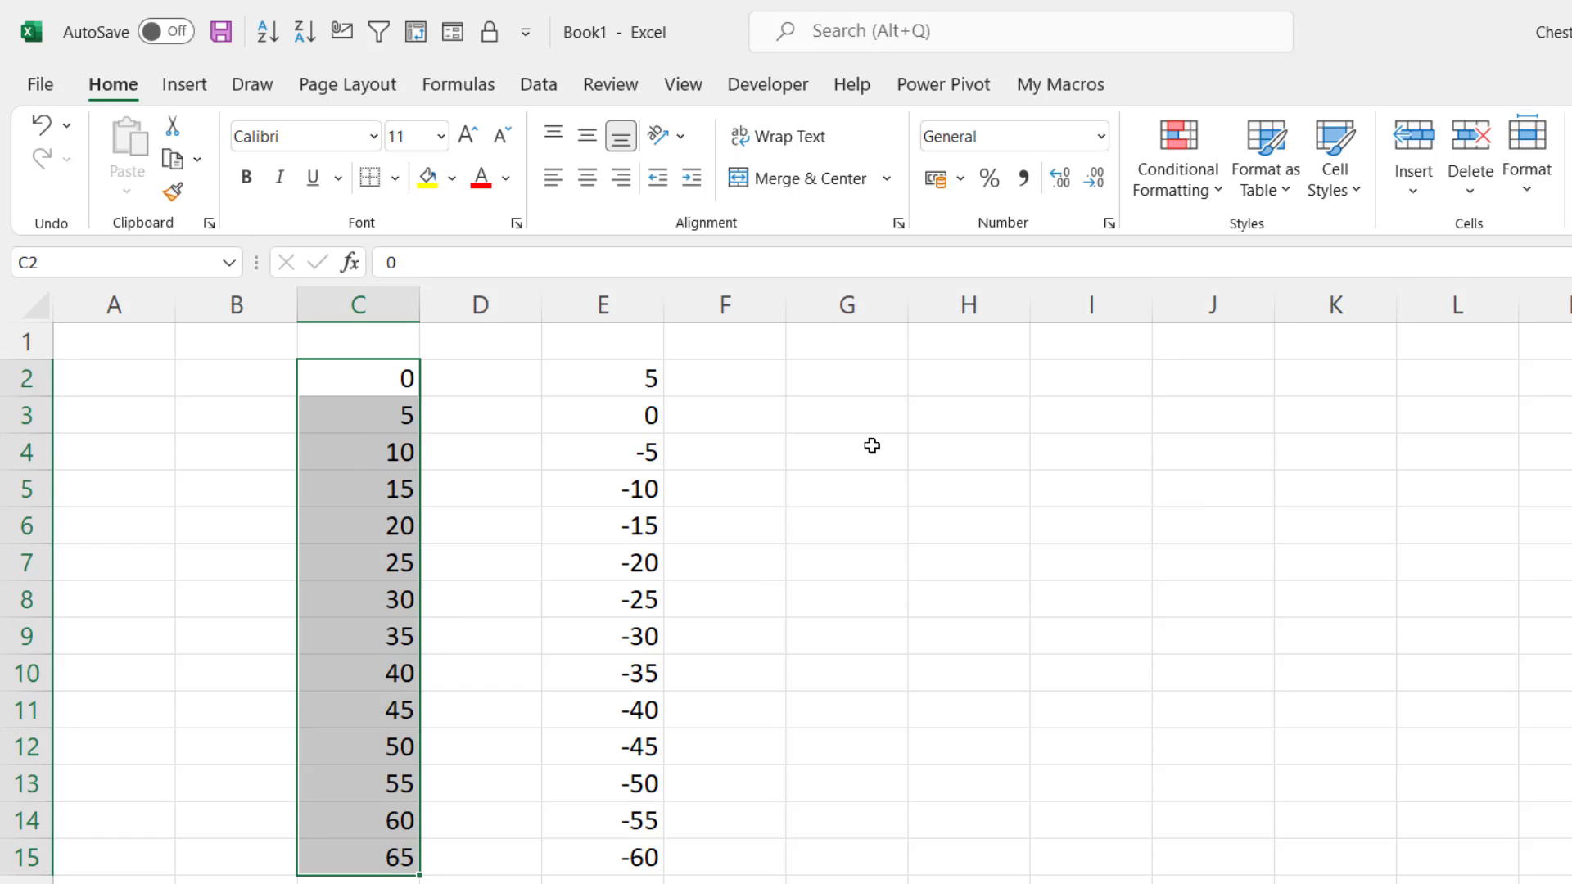
click(864, 377)
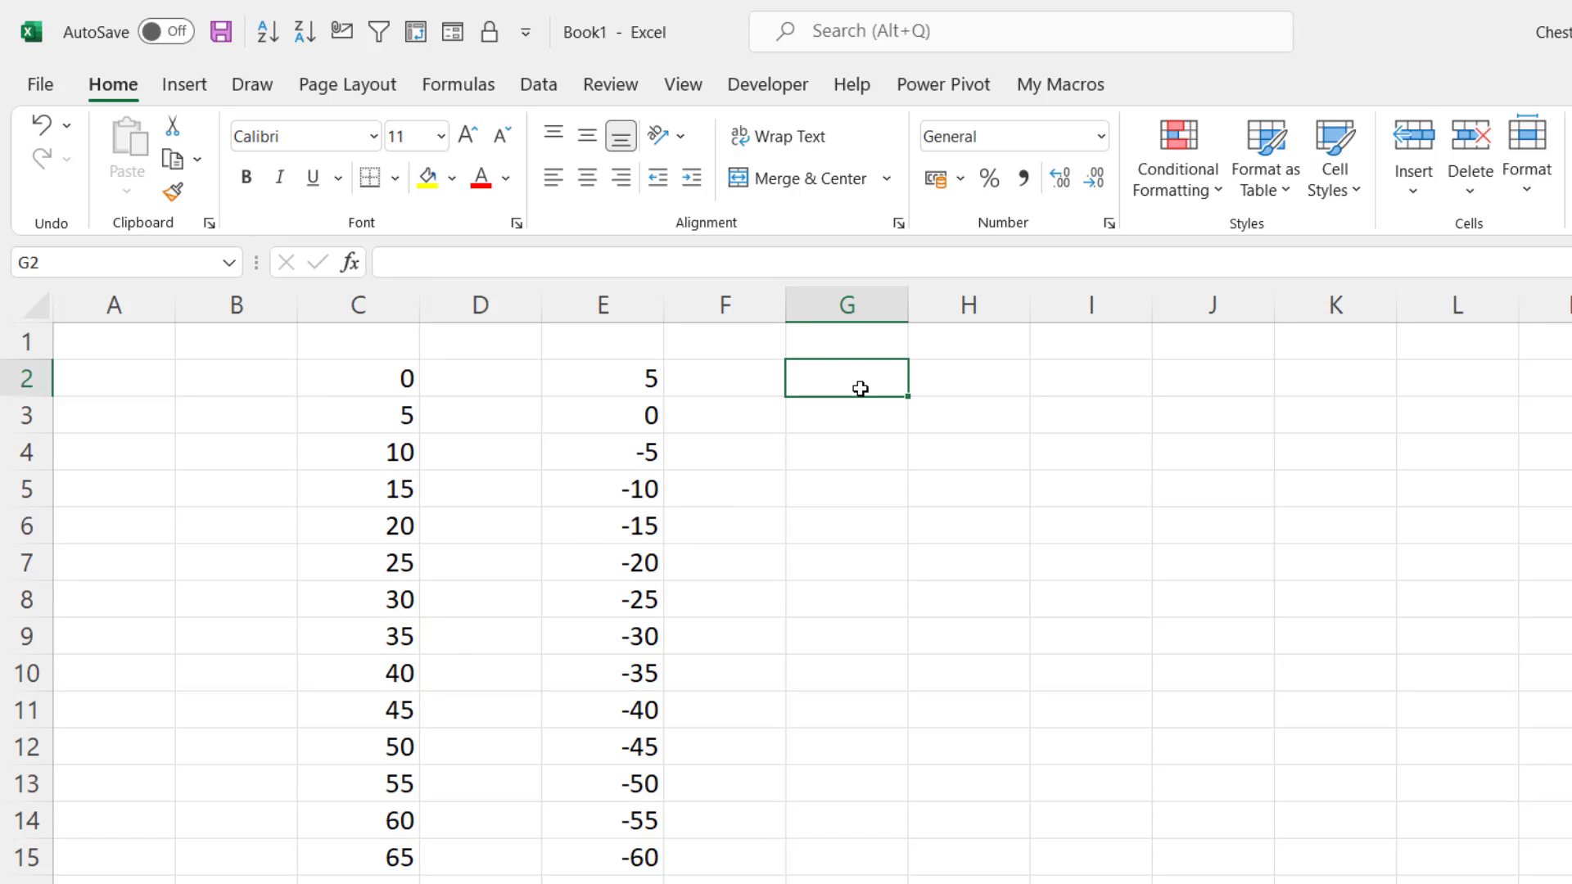
Step: Enter 1 and 3 in G2:G3 and fill to G15 as a Growth Trend, ending at 1594323
text(1)
key(Return)
text(3)
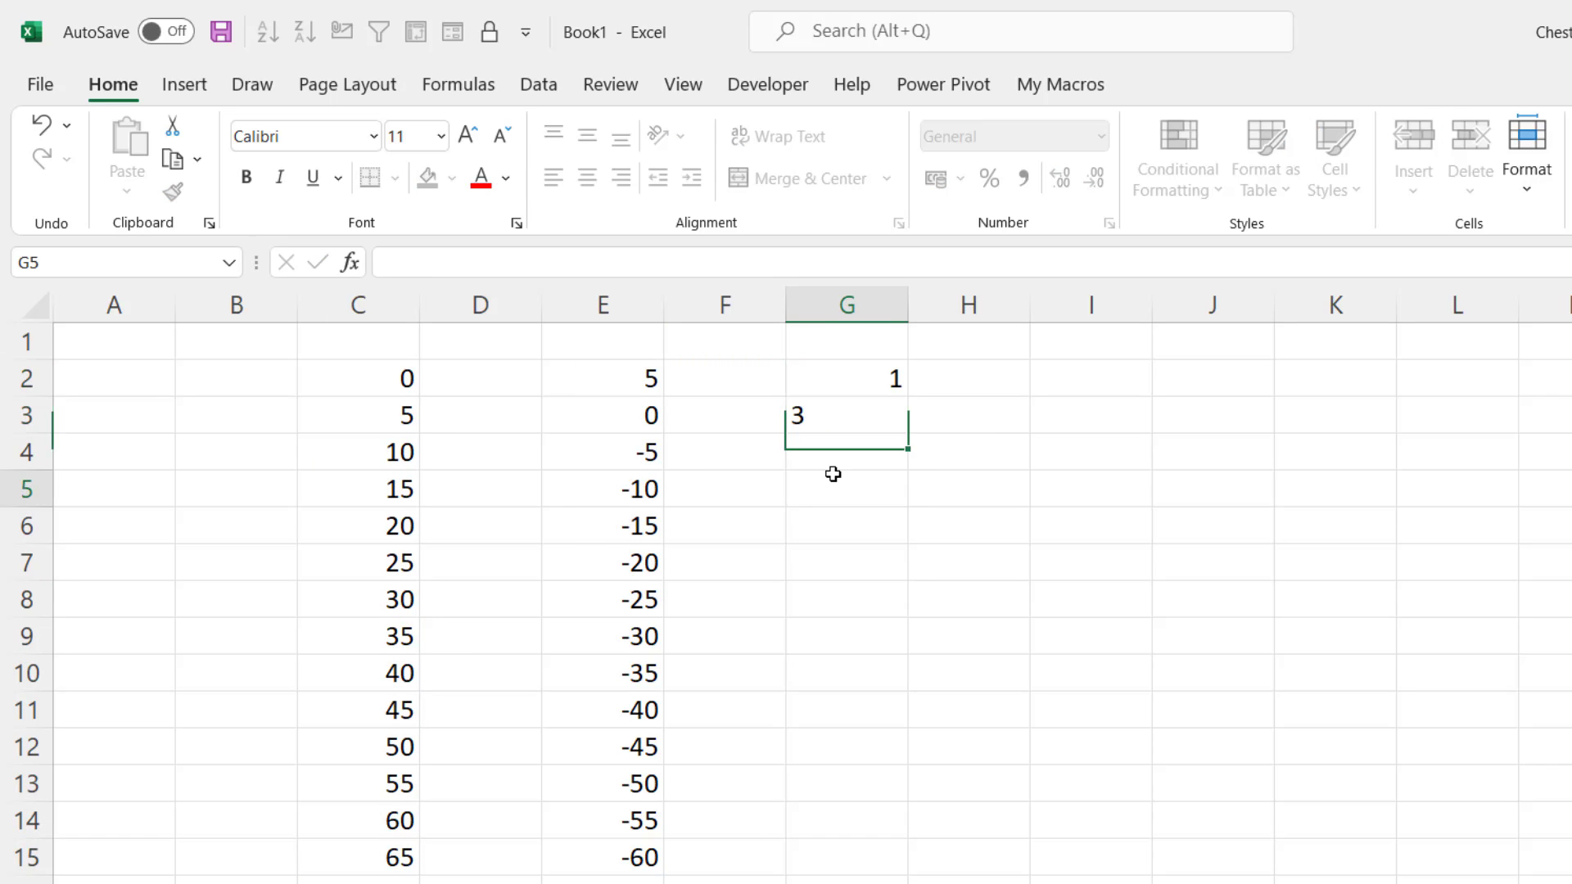
click(833, 474)
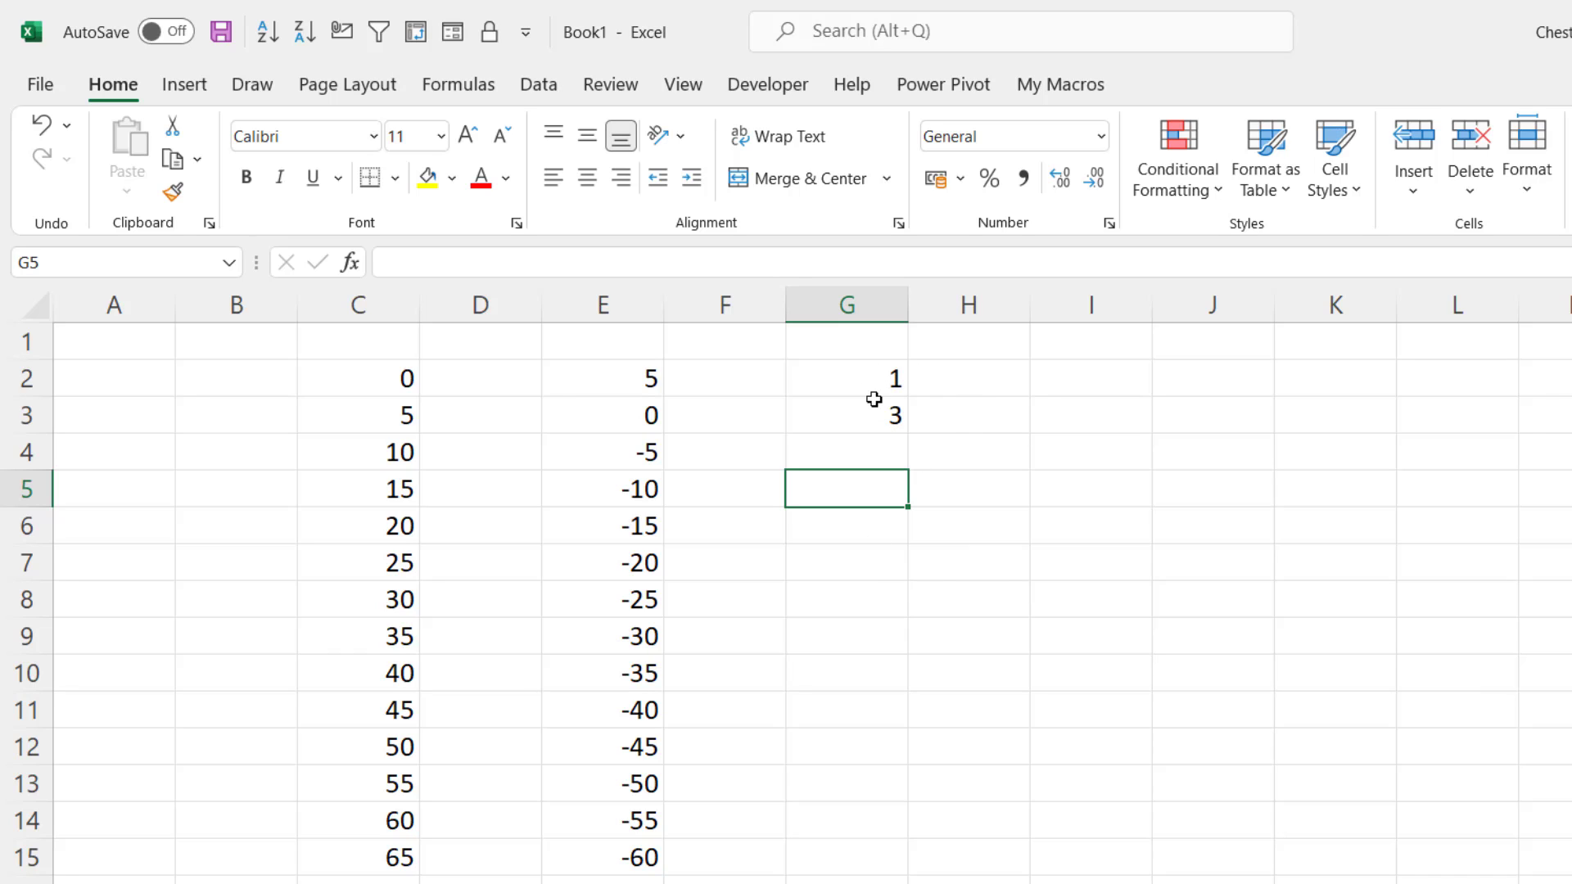
drag(872, 378, 870, 415)
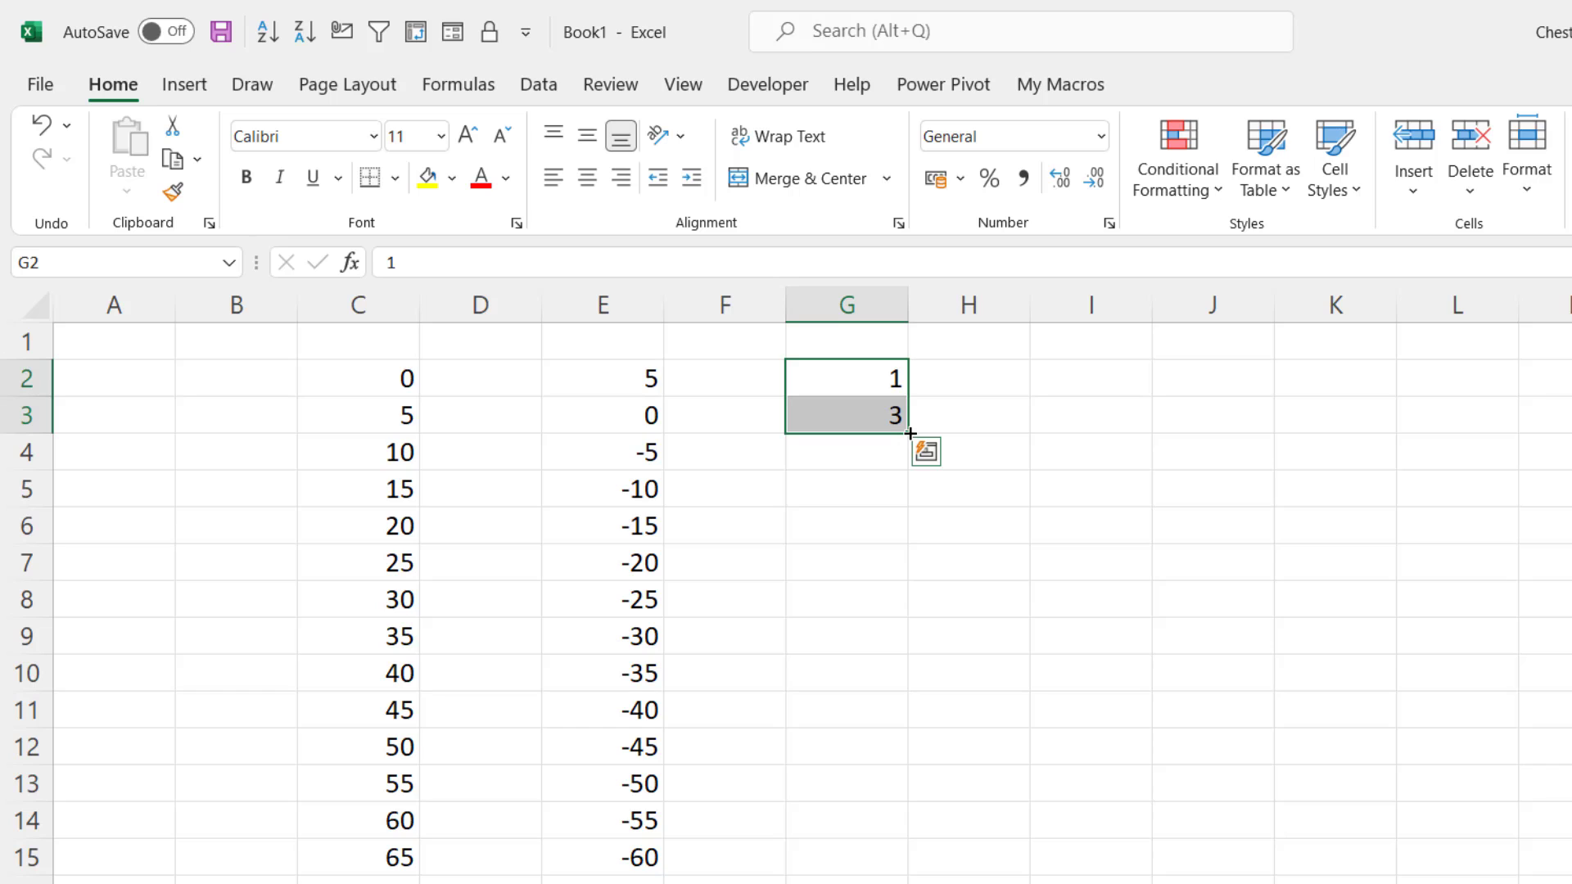
drag(910, 433, 891, 875)
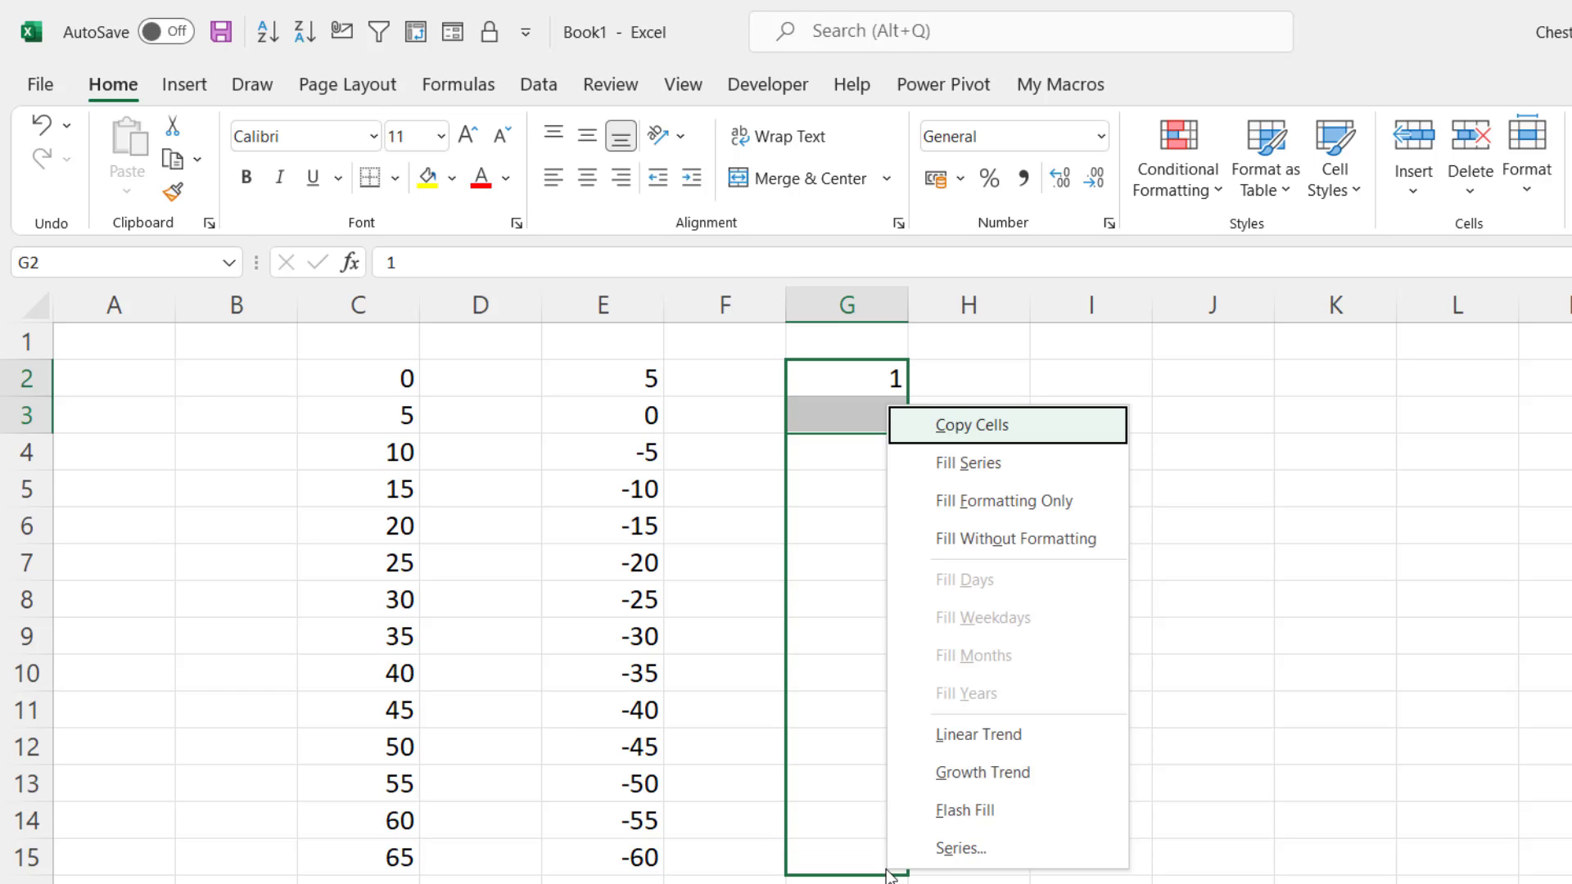
click(967, 774)
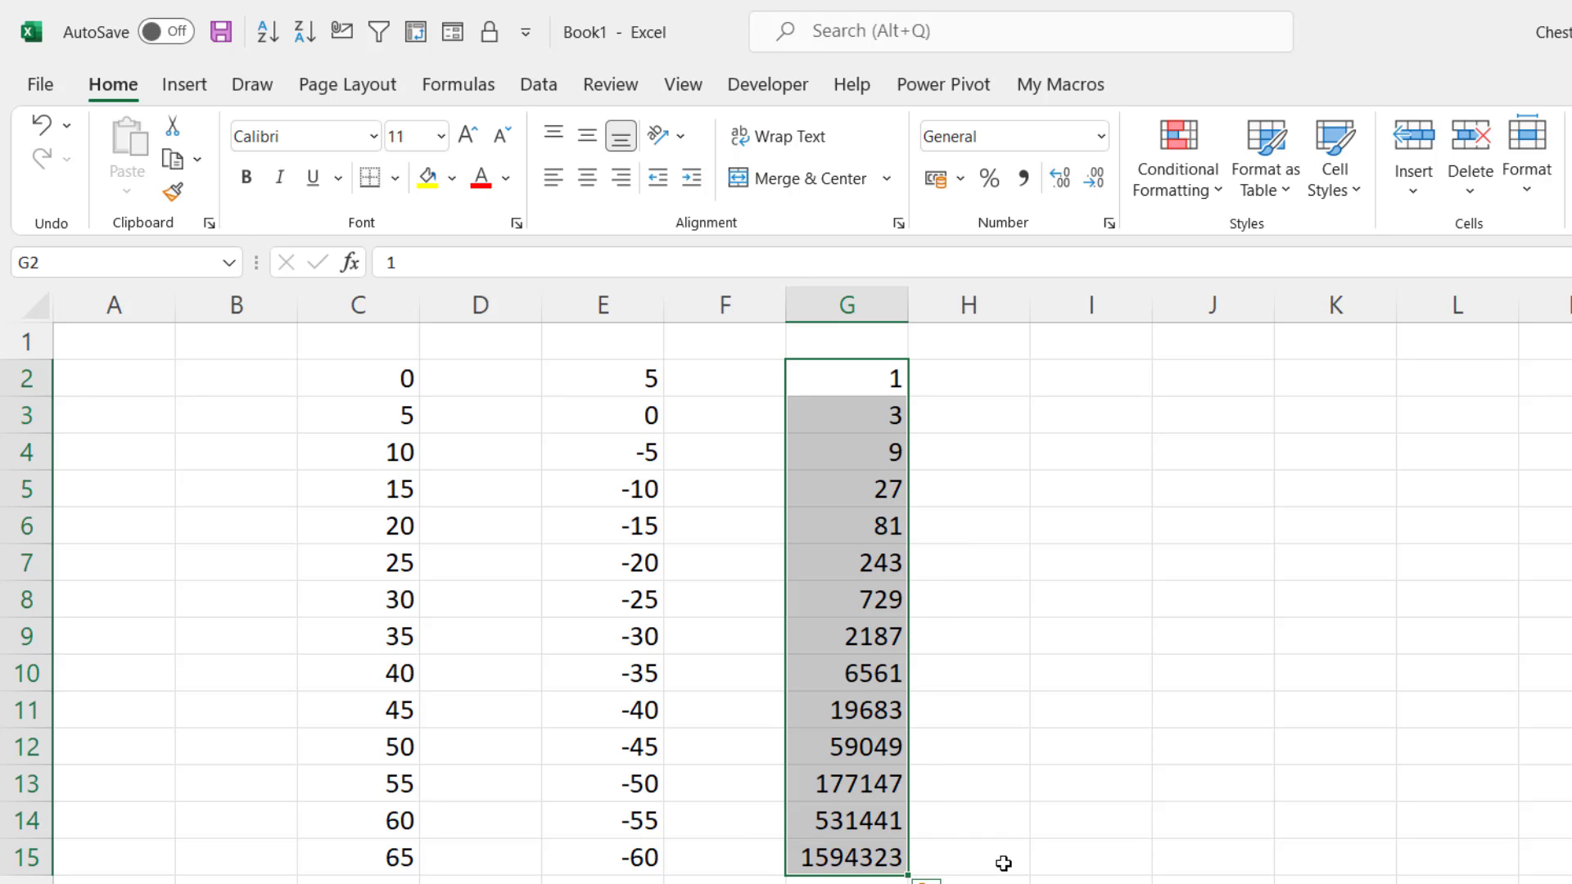
click(1203, 880)
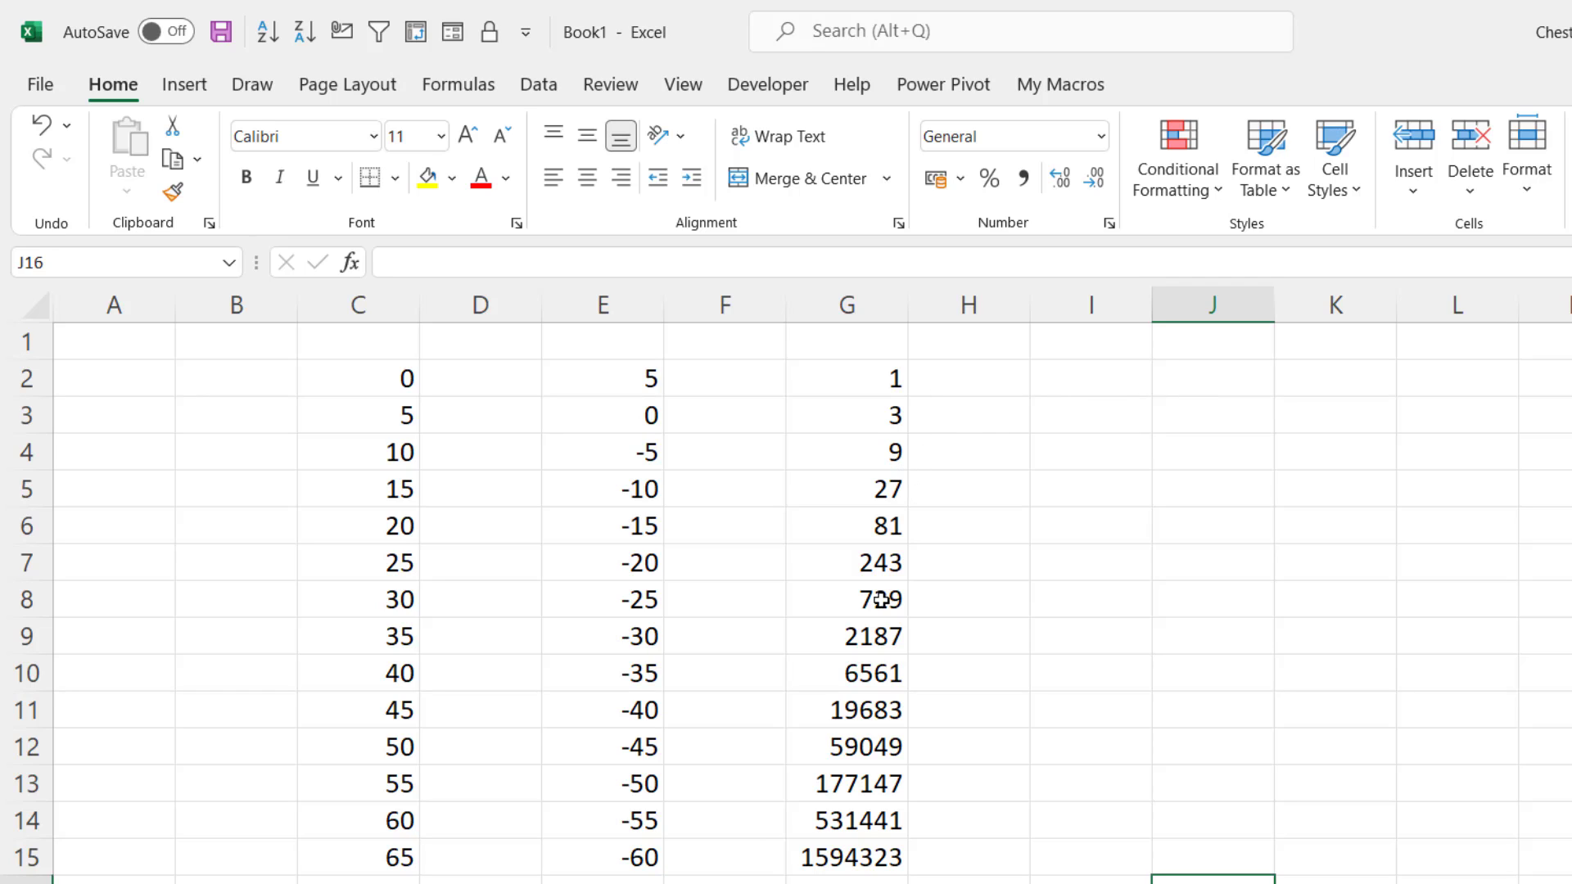
Step: Enter 1 and 3 in I2:I3 and select I2 through I15
click(1116, 379)
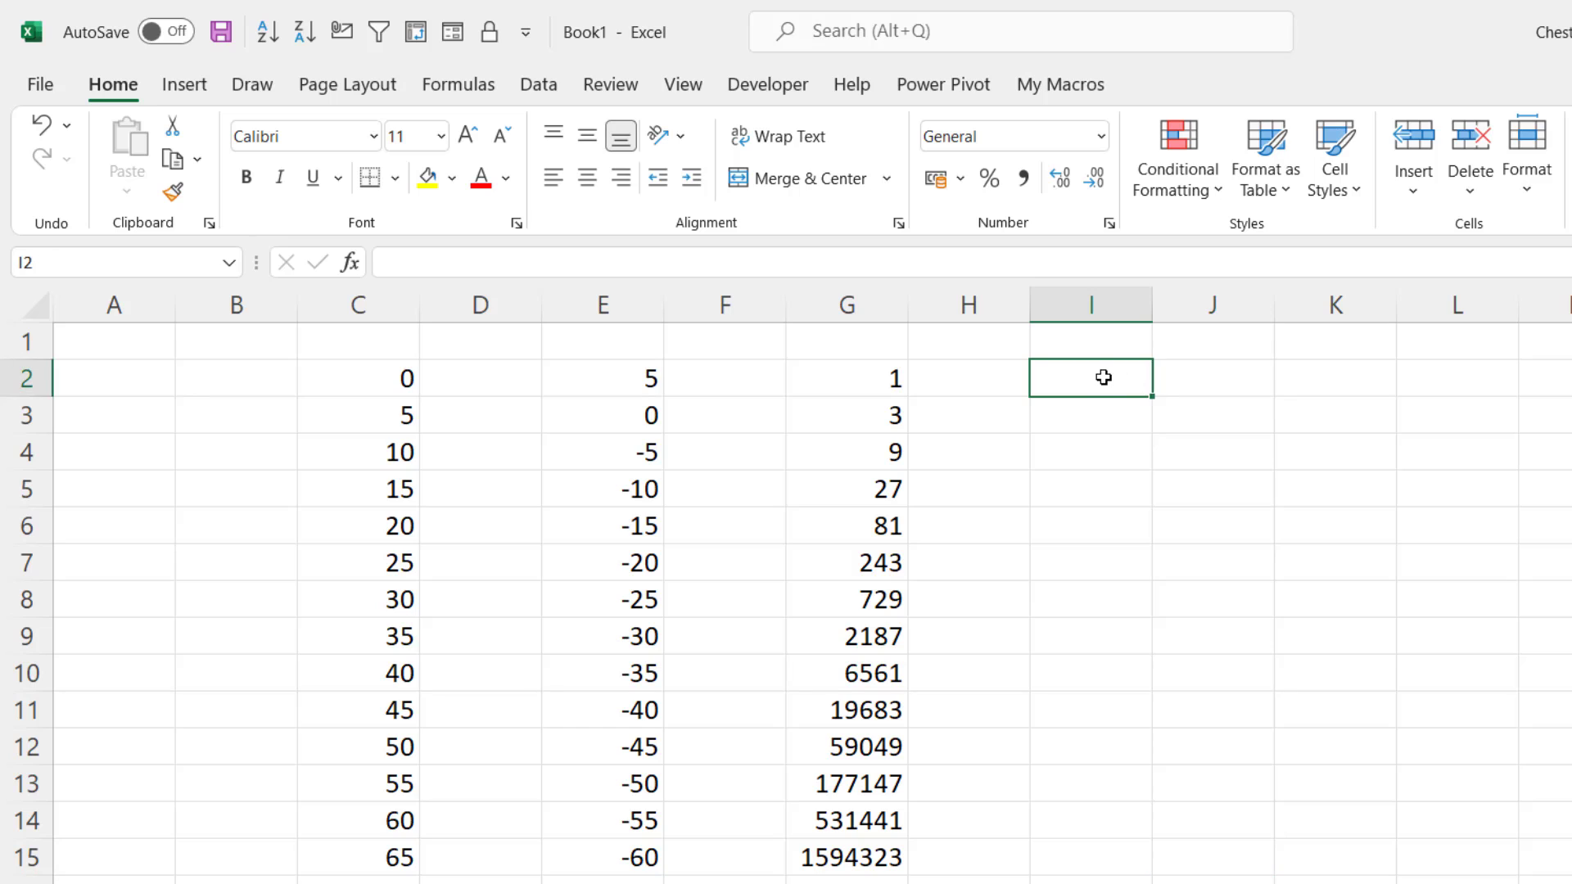
text(1)
key(Return)
text(3)
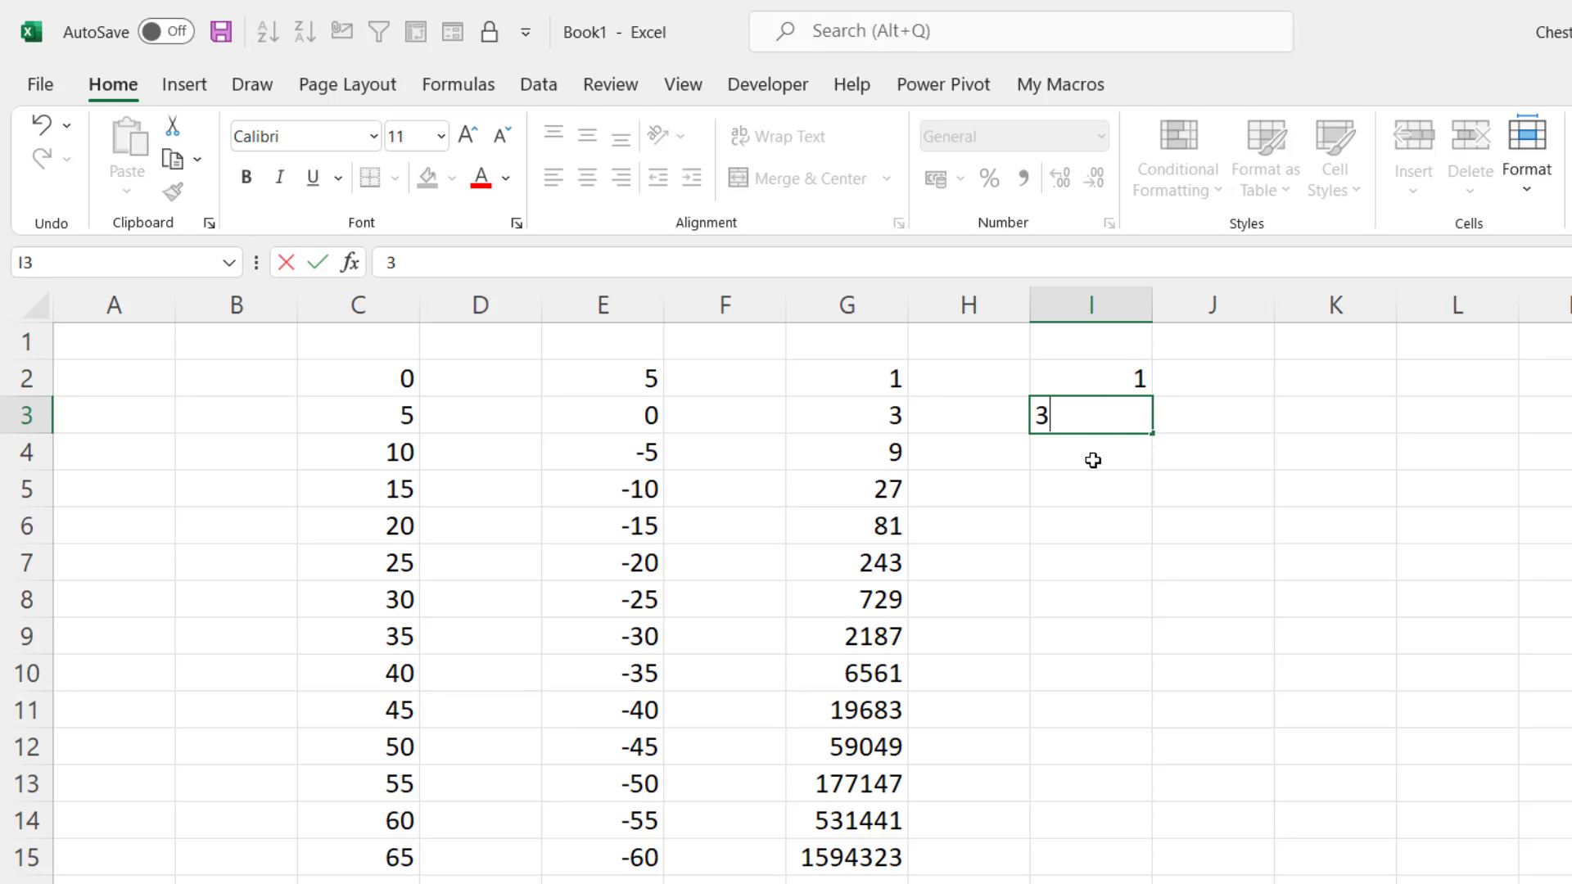
click(1092, 483)
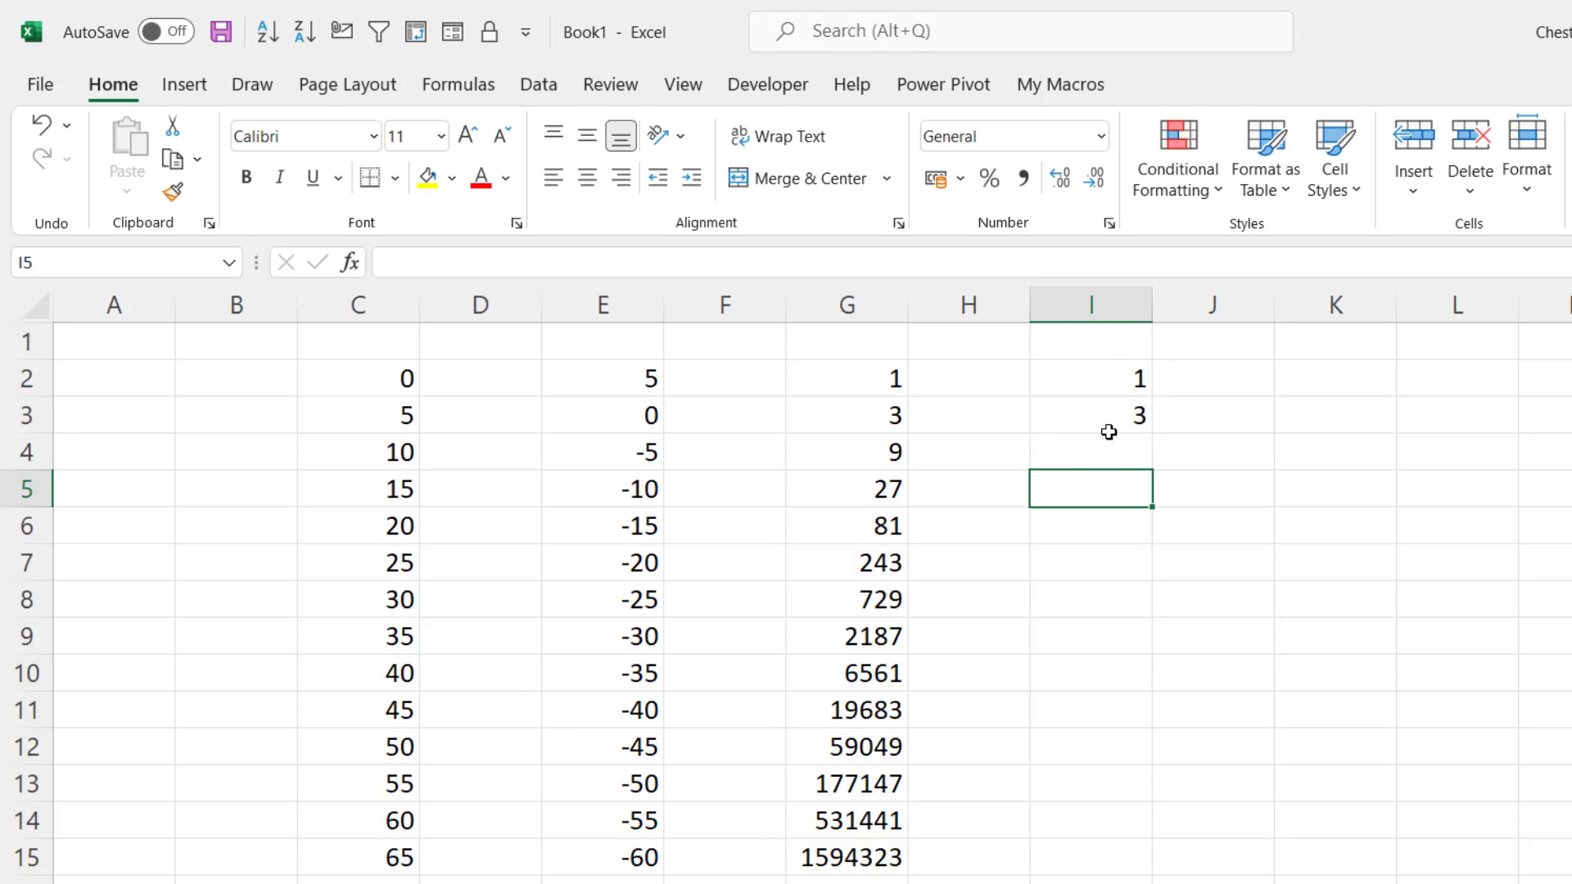
click(1108, 372)
drag(1108, 372, 1112, 846)
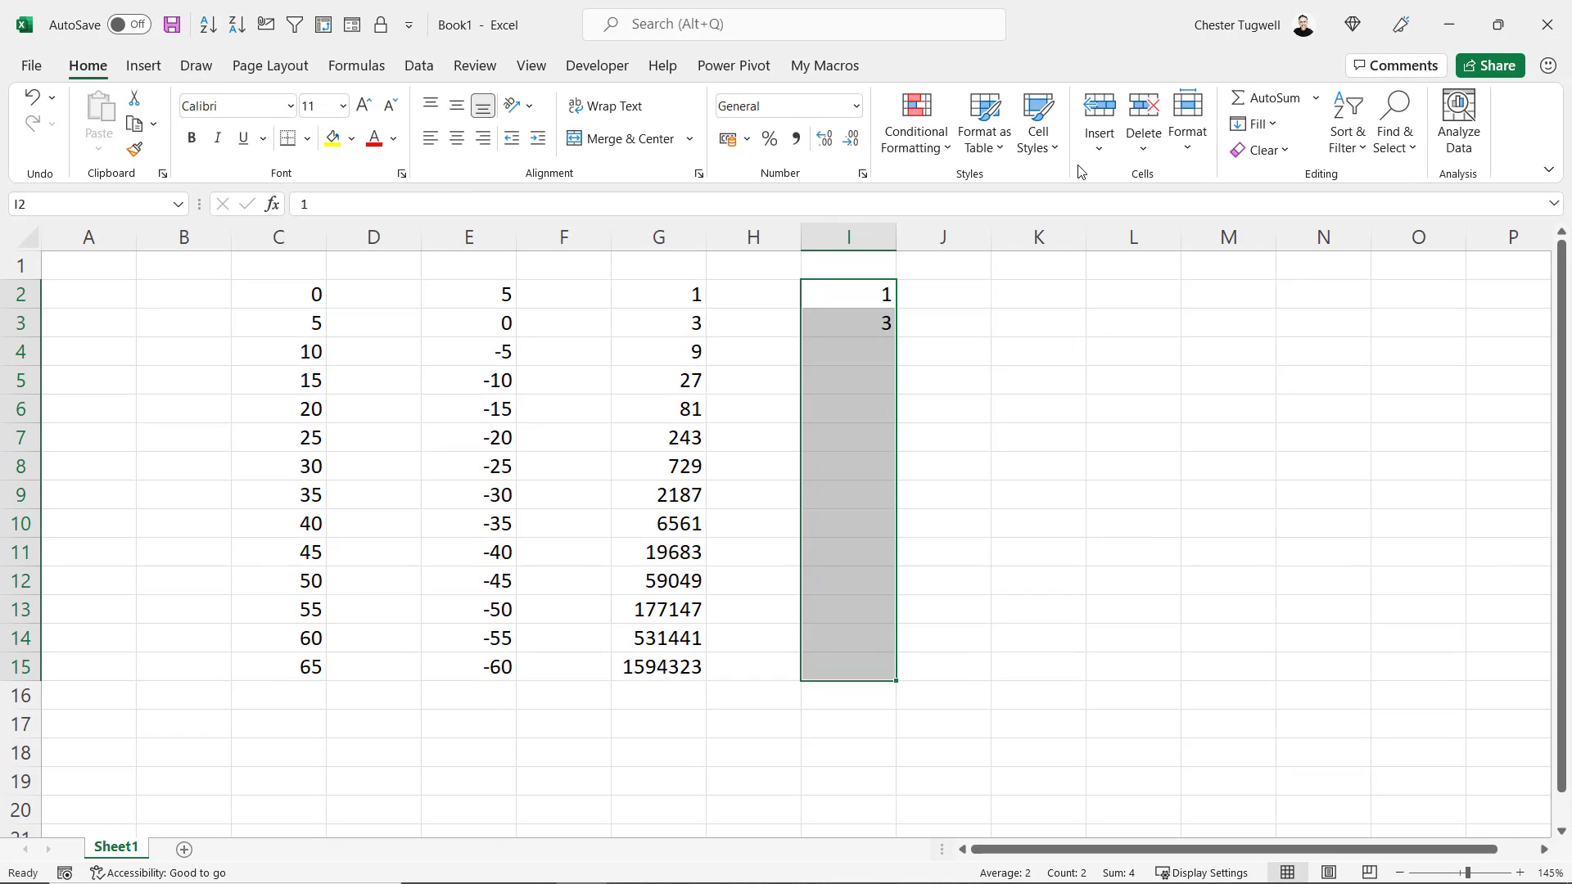
Step: Fill I2:I15 with Series set to Growth and step value 3
click(1265, 128)
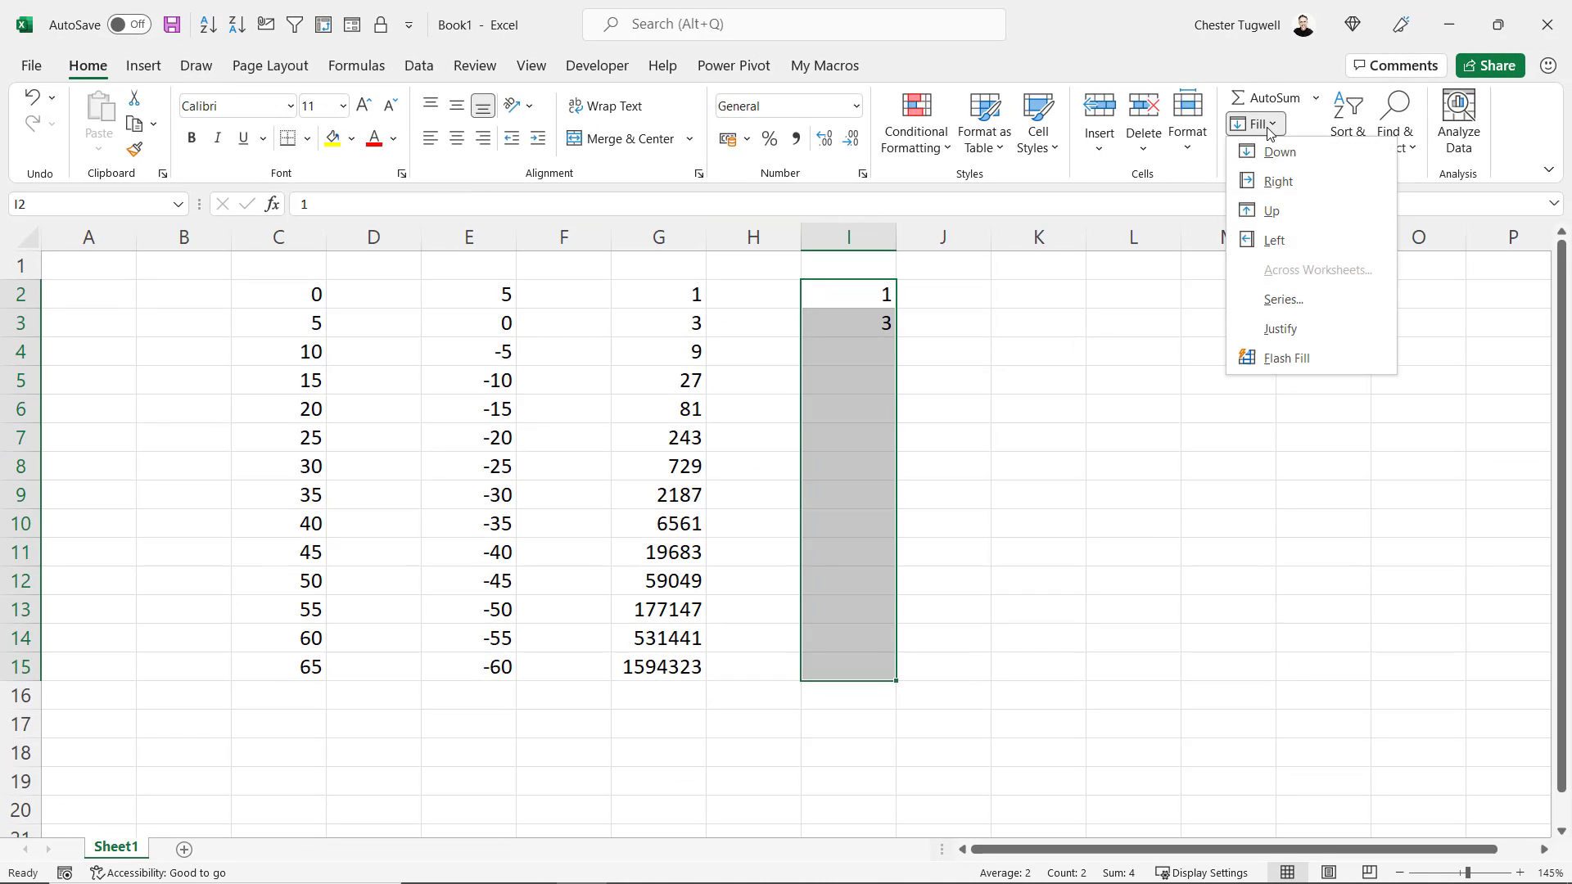
click(1283, 300)
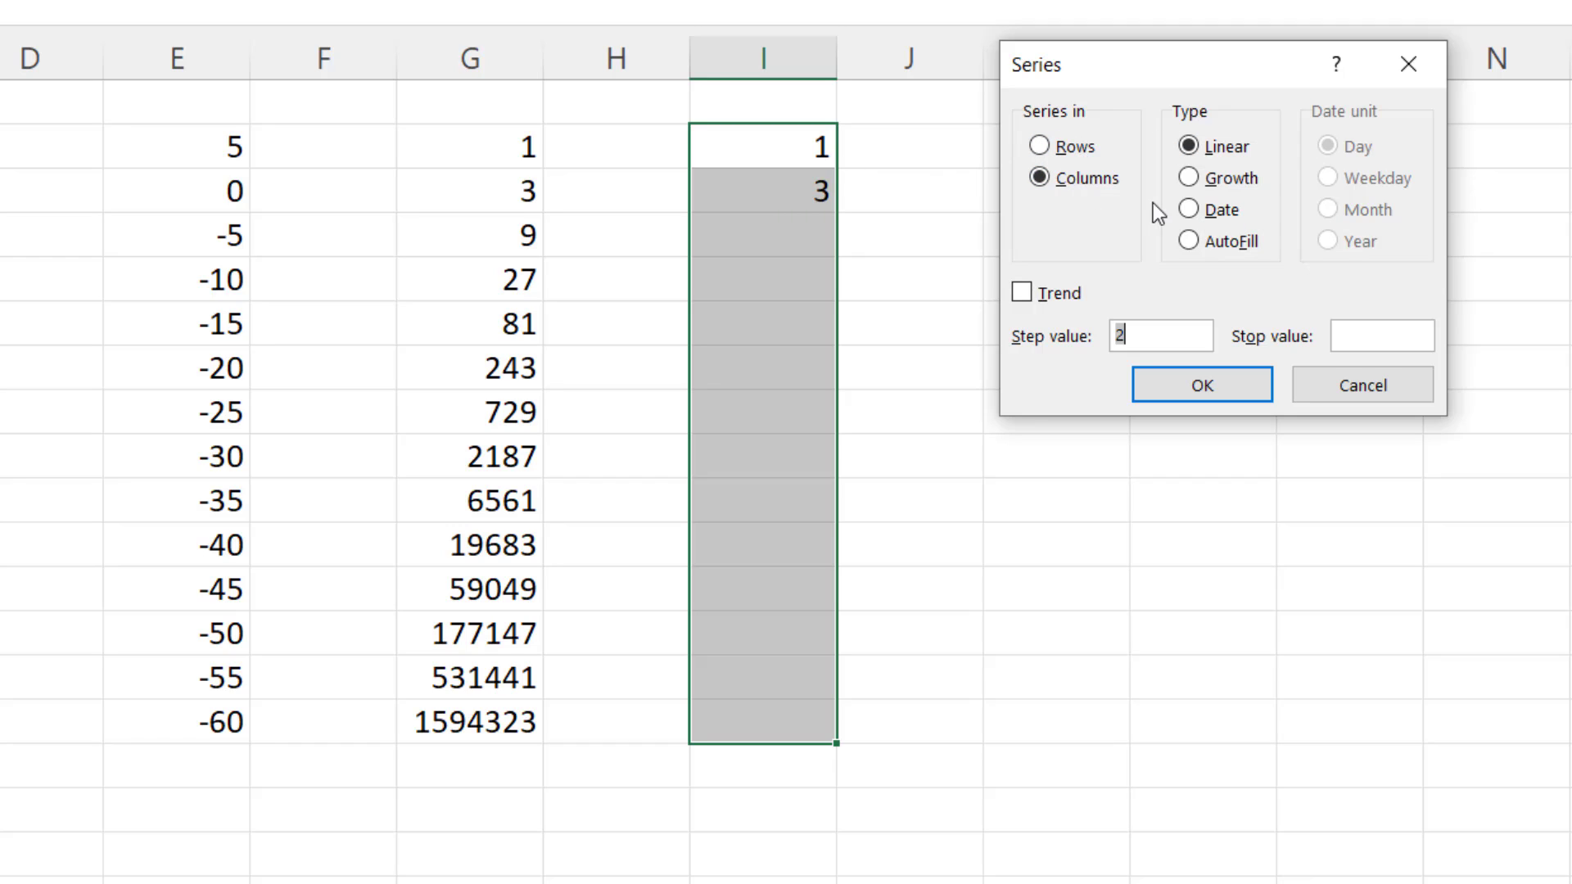
click(1188, 177)
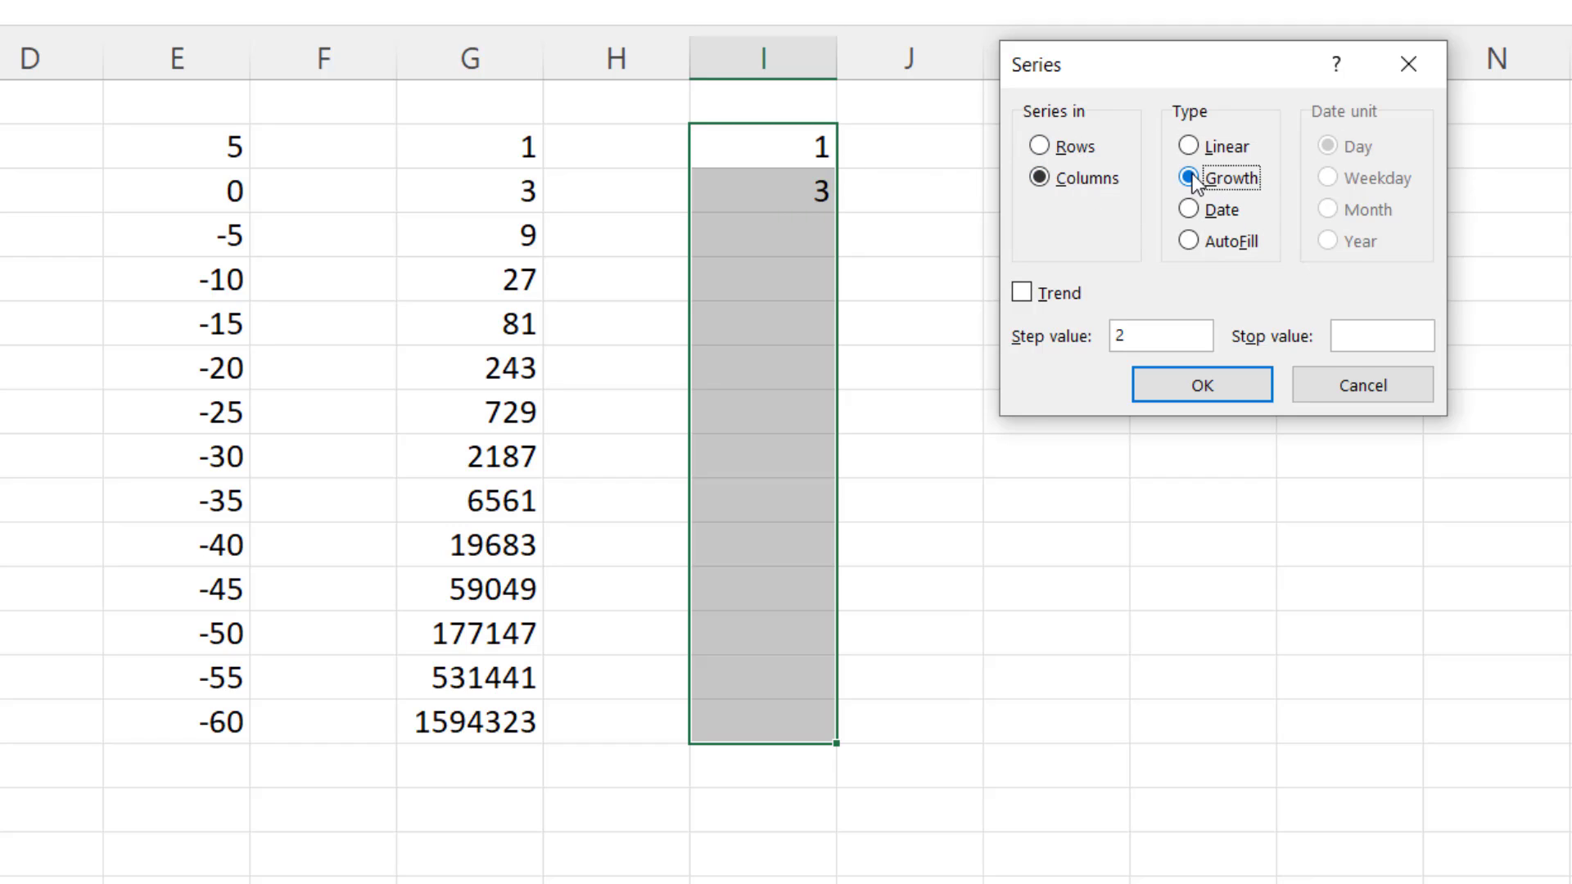
click(1138, 336)
key(BackSpace)
text(3)
click(1193, 389)
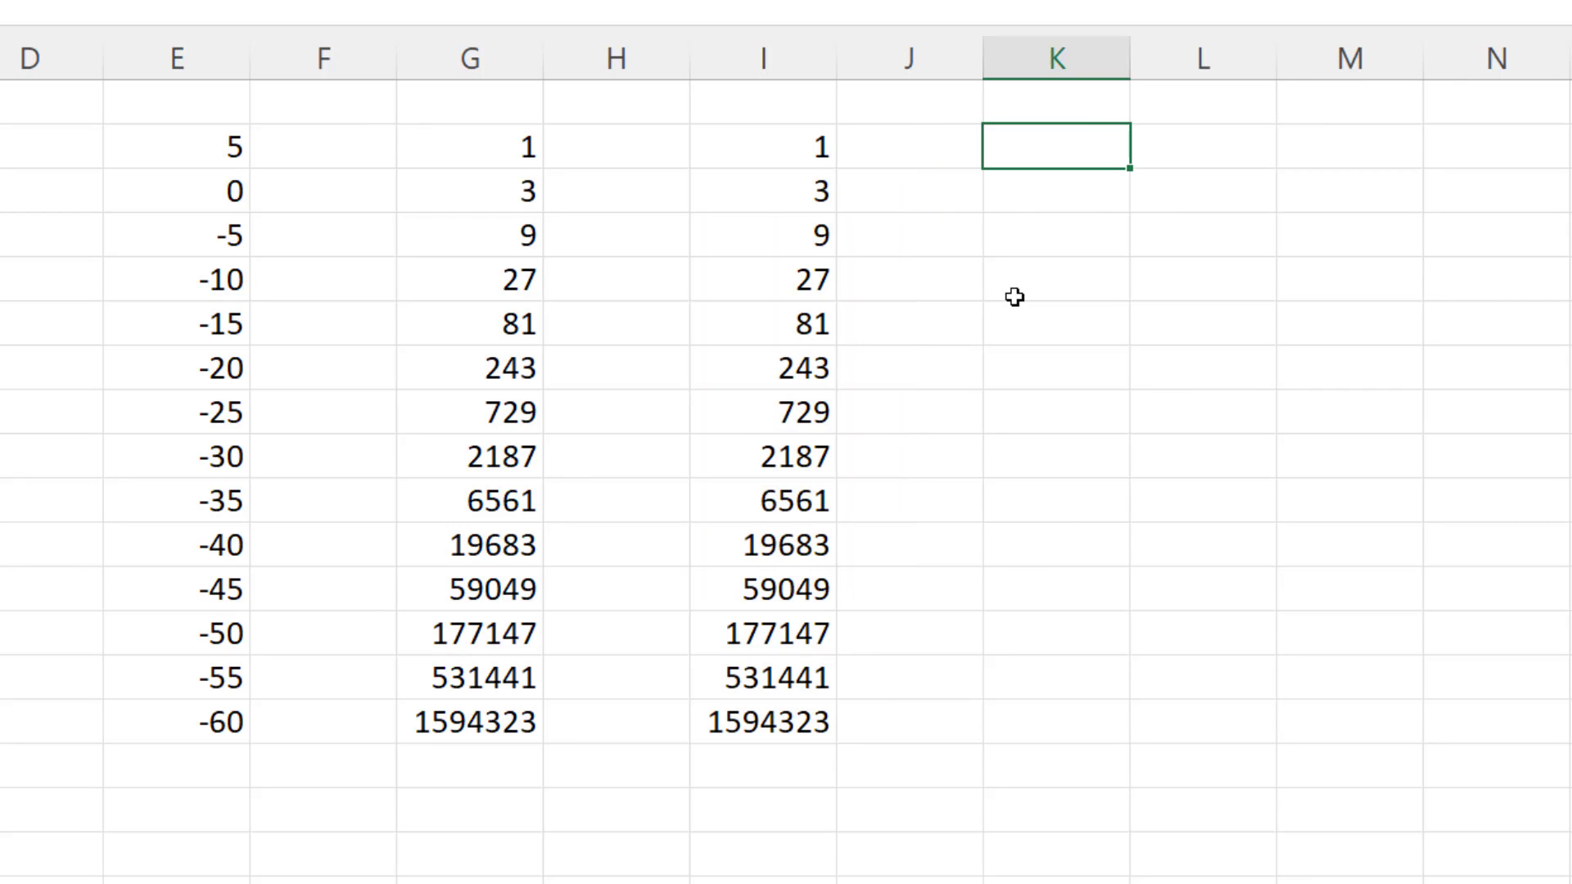
Step: Enter the starting value 1 in cell K2 and keep it selected
text(1)
click(1011, 246)
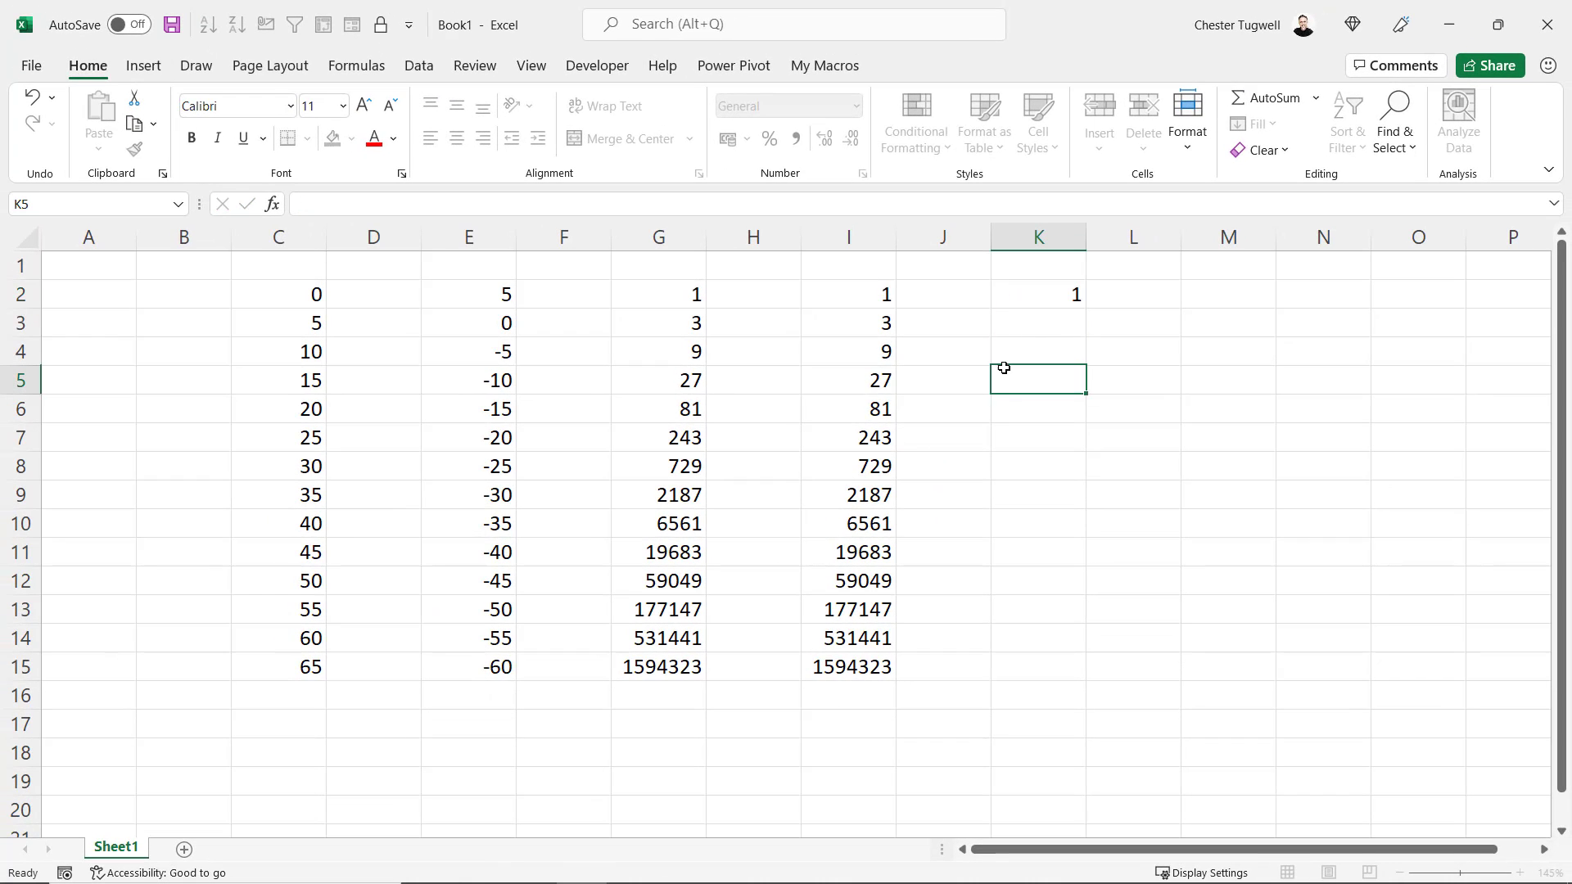
click(1042, 294)
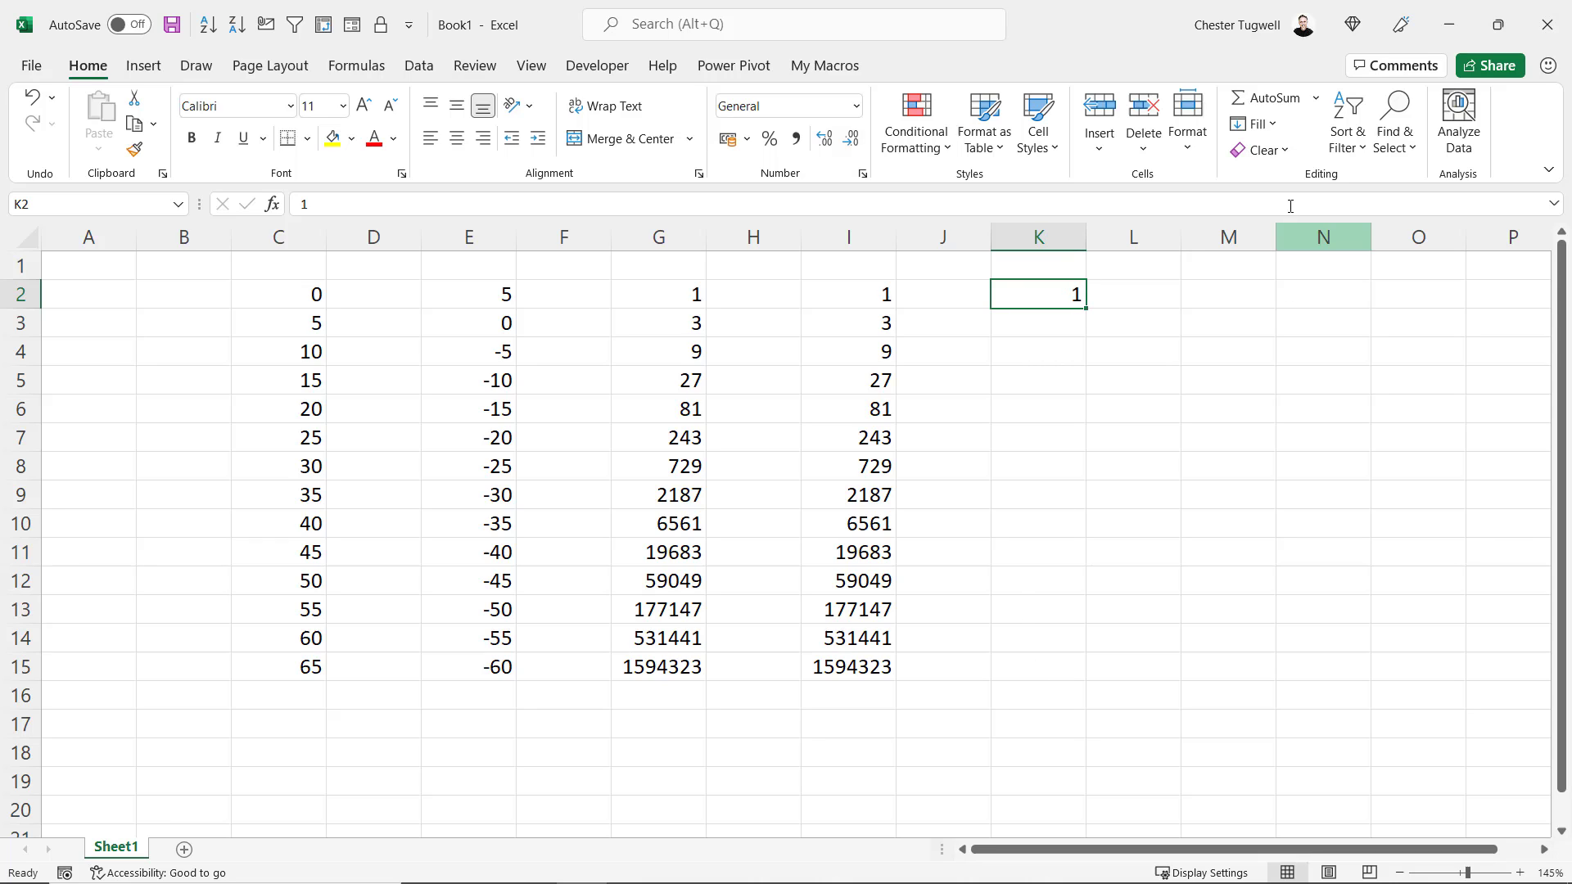
Step: Fill a Growth series down Columns with step value 3 and stop value 20000
click(1280, 130)
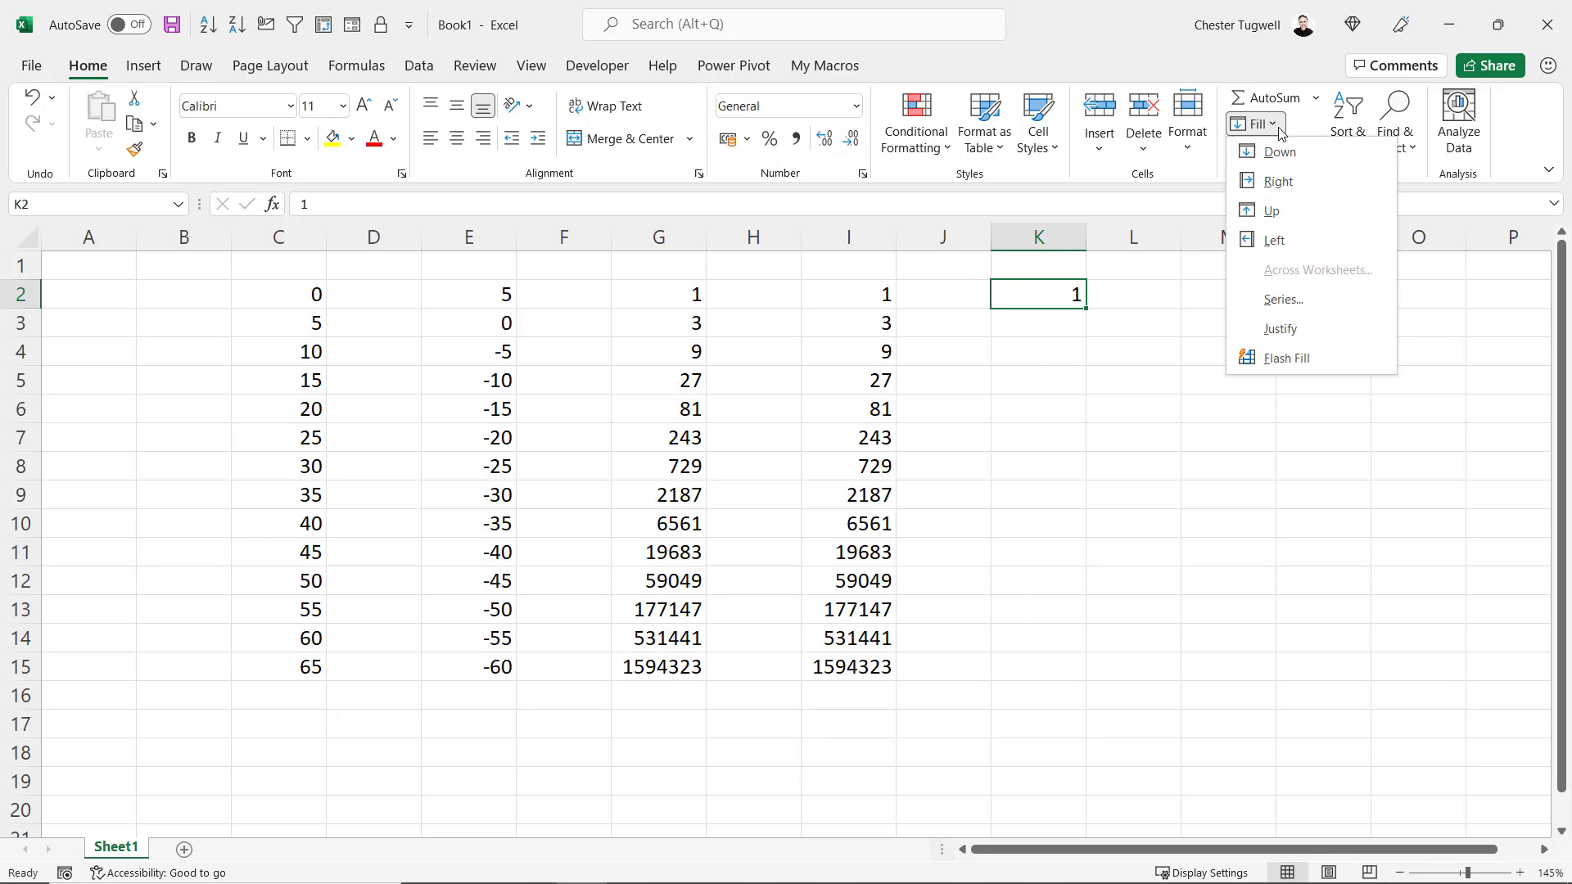
click(1283, 300)
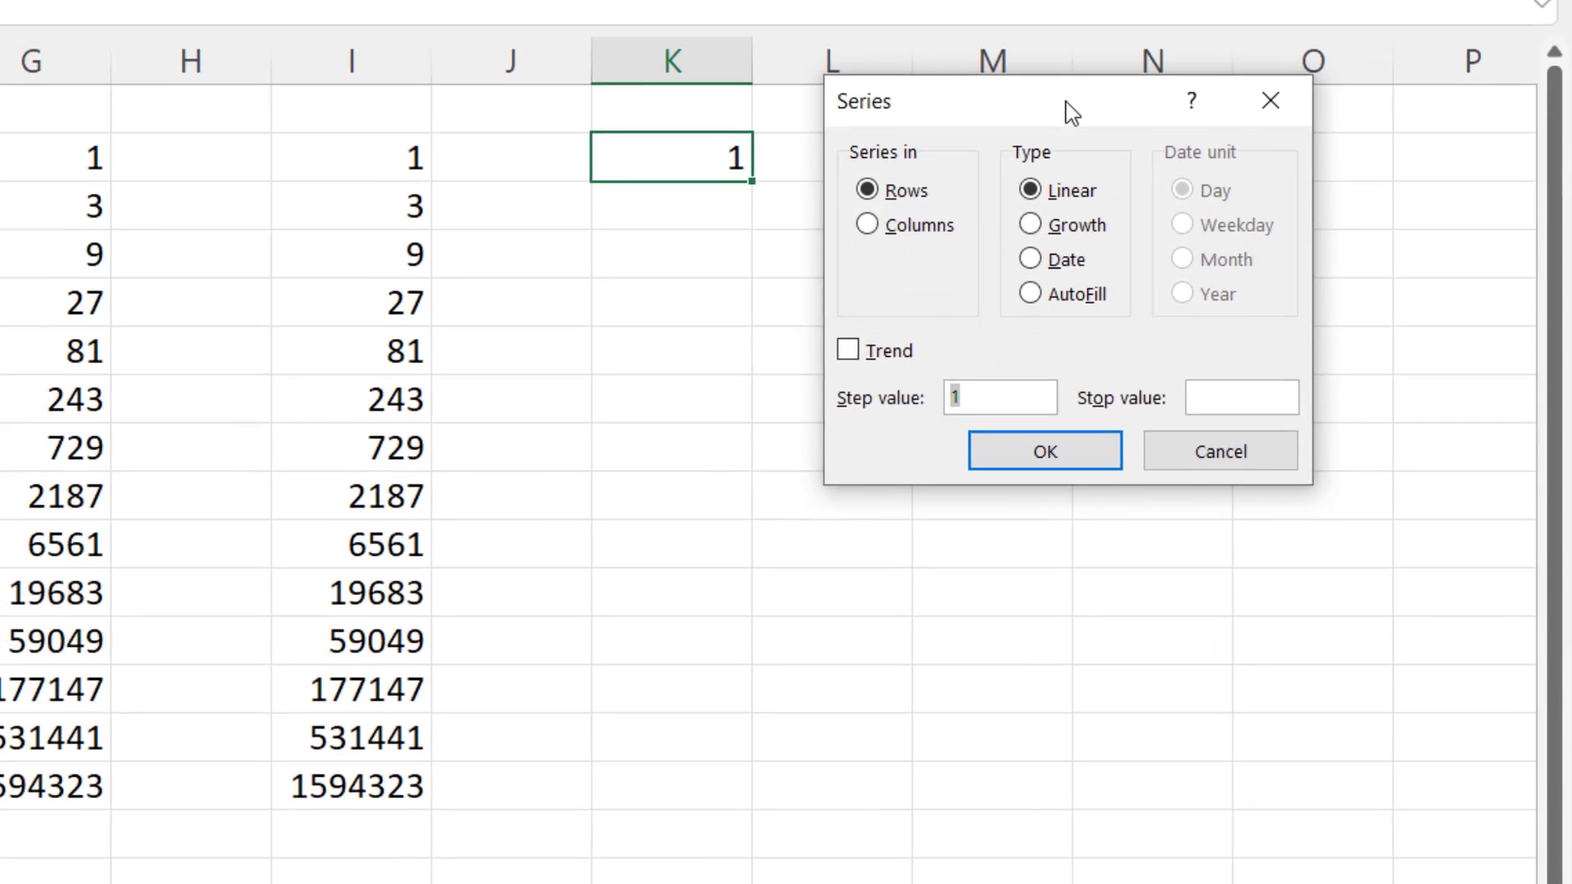
click(939, 284)
click(1021, 219)
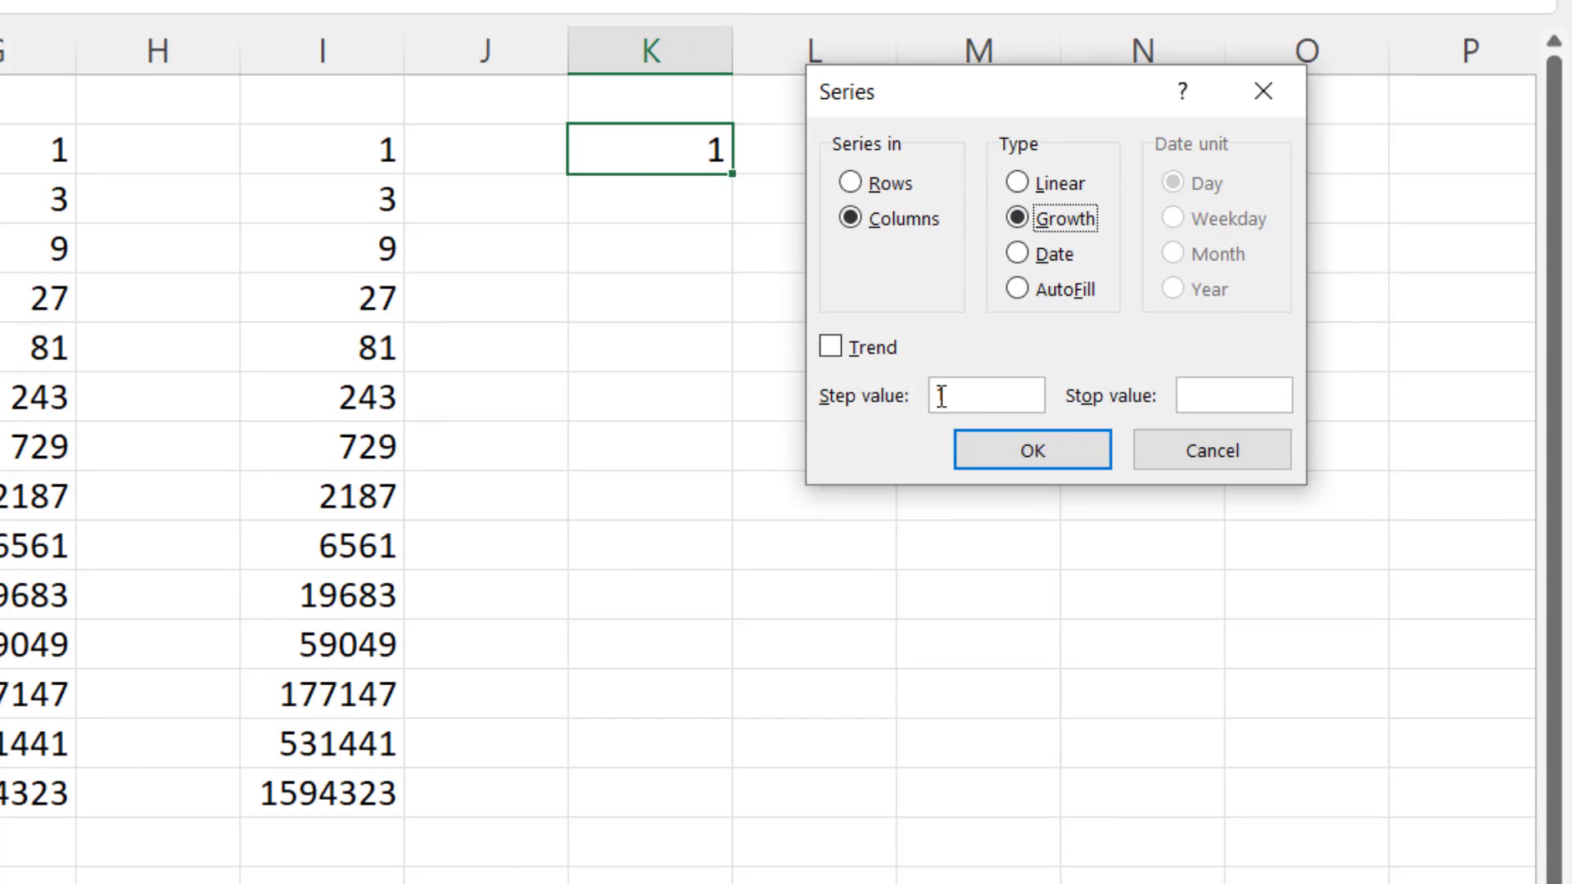
double_click(969, 401)
text(3)
click(1199, 394)
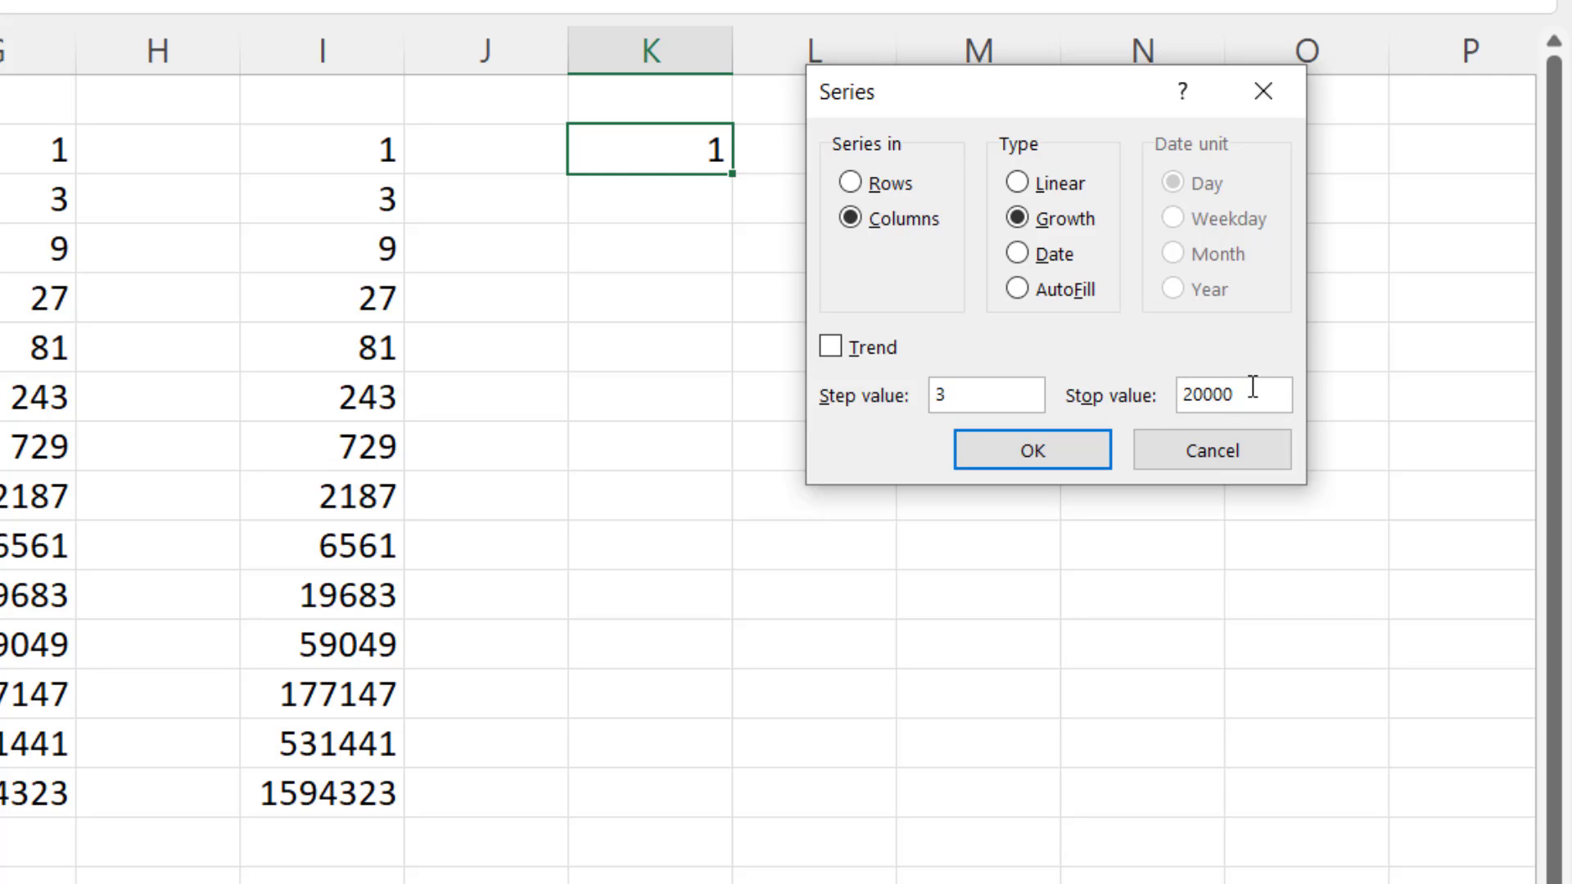
click(1053, 449)
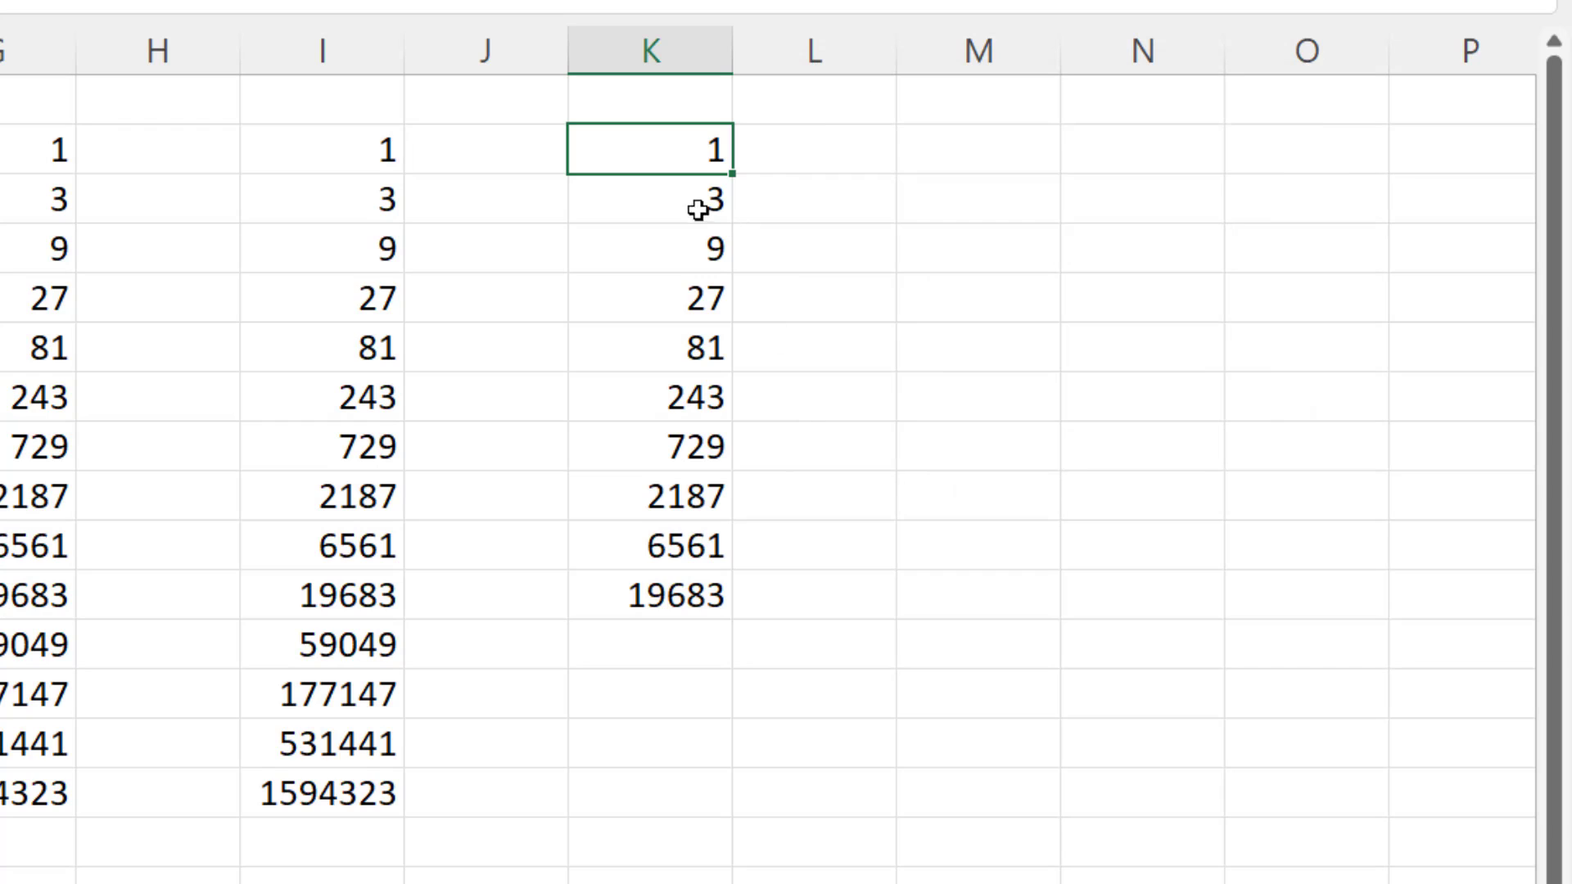